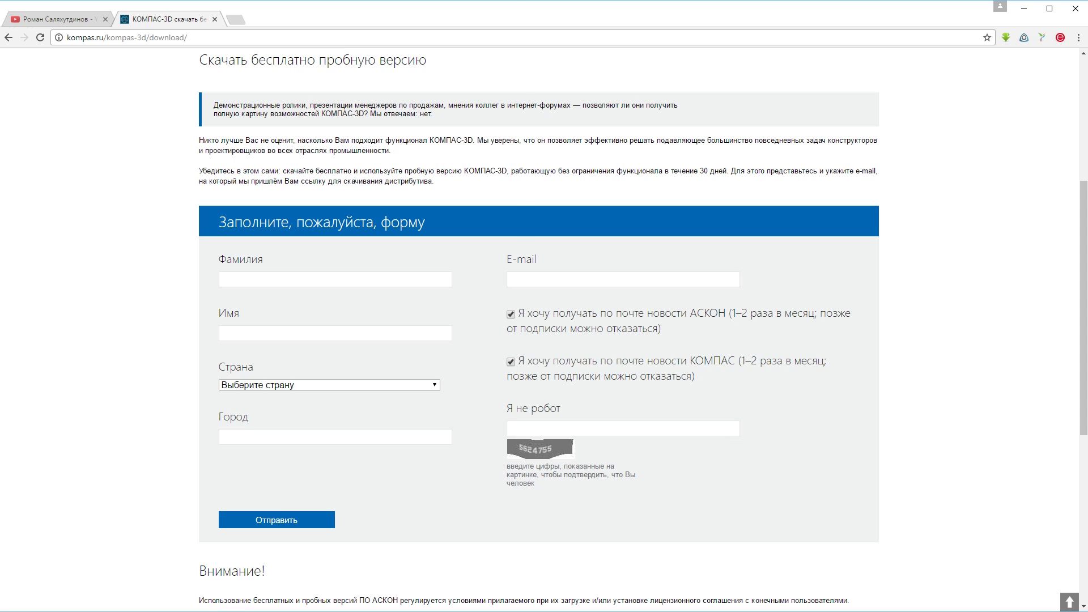
# - Switch to the Opera mail window and examine the e-mail's 64-bit trial download links and its note on the 32-bit version
pyautogui.hotkey('alt', 'Tab')
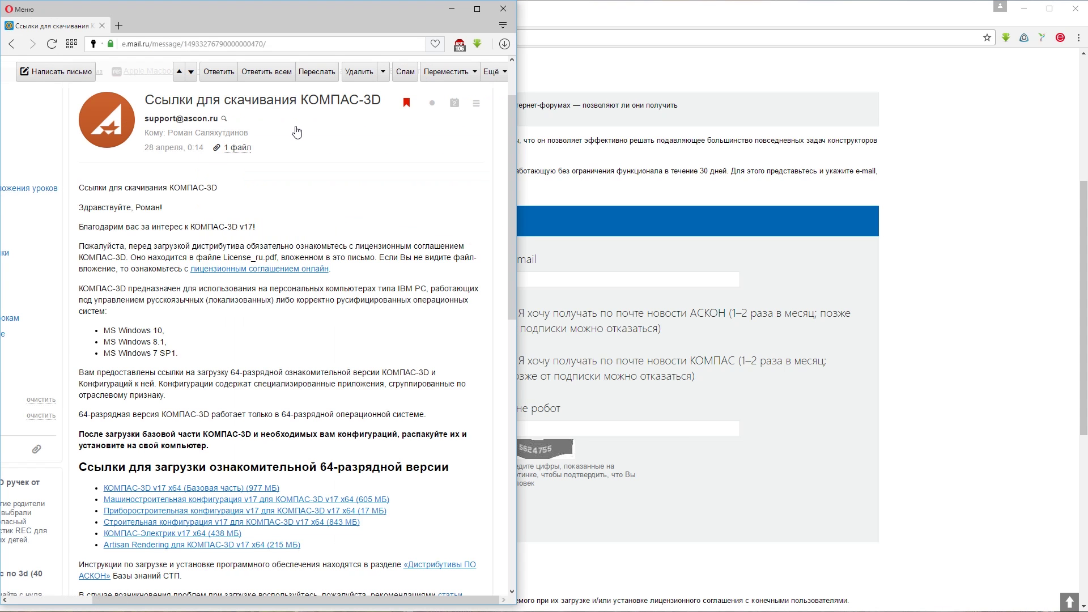
pyautogui.scroll(-1, 135, 366)
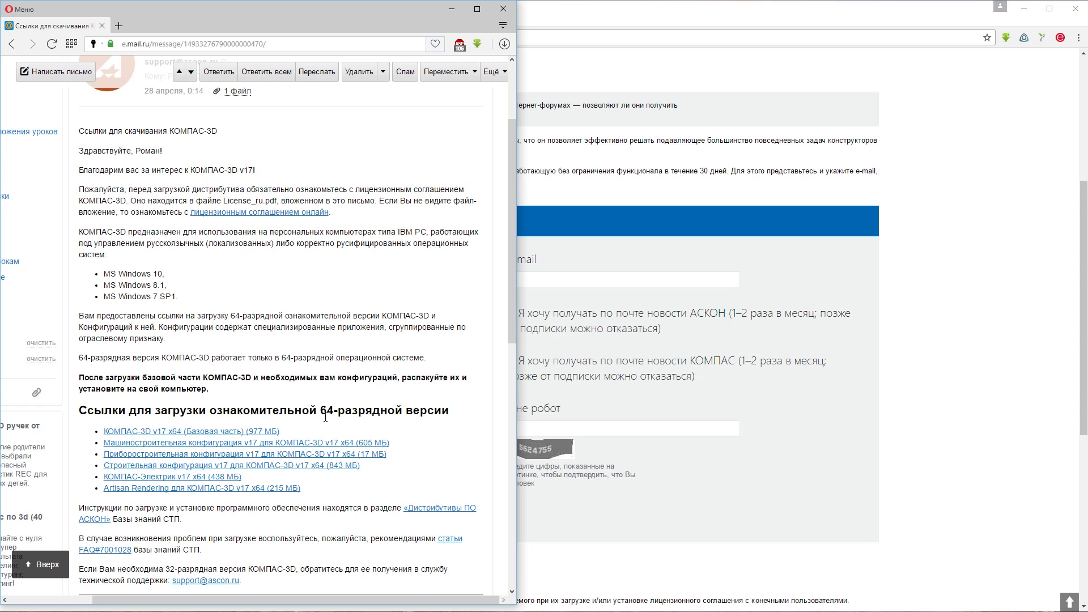
pyautogui.moveTo(311, 406); pyautogui.dragTo(427, 410)
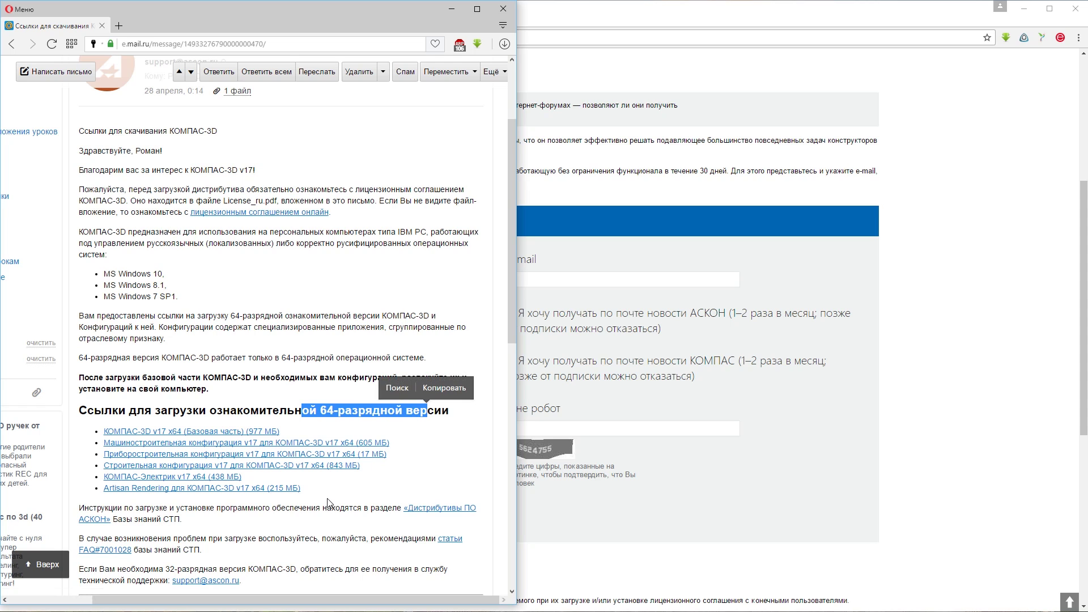
pyautogui.click(336, 519)
pyautogui.scroll(-1, 324, 532)
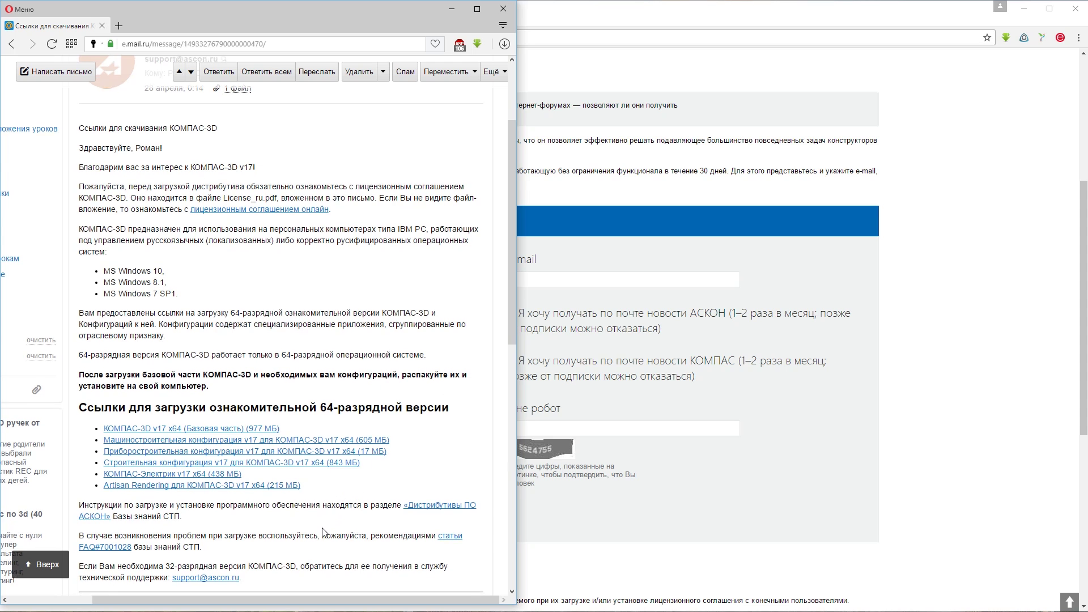
pyautogui.moveTo(165, 512); pyautogui.dragTo(232, 530)
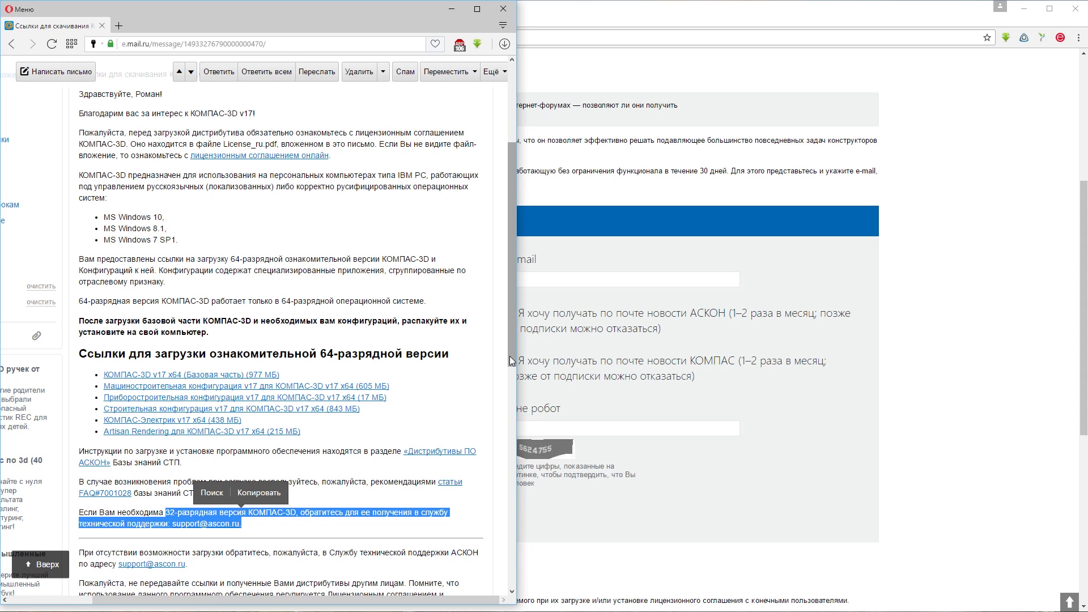
pyautogui.moveTo(513, 361); pyautogui.dragTo(521, 343)
pyautogui.scroll(-3, 480, 356)
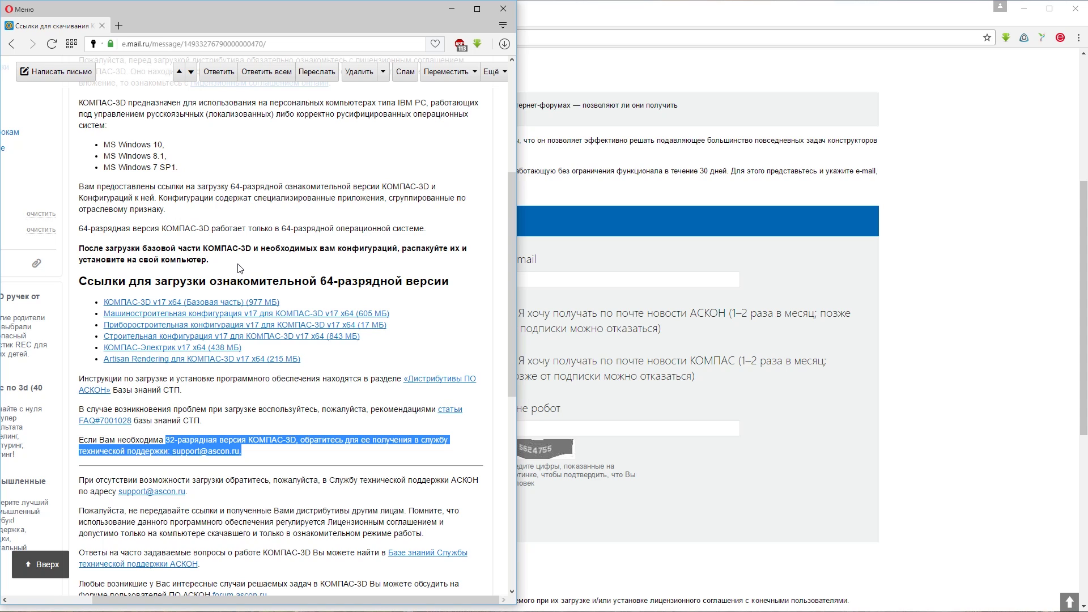
# - Download the KOMPAS-3D v17 x64 base part and the v17 x64 machine-building configuration from the links in the e-mail
pyautogui.click(220, 301)
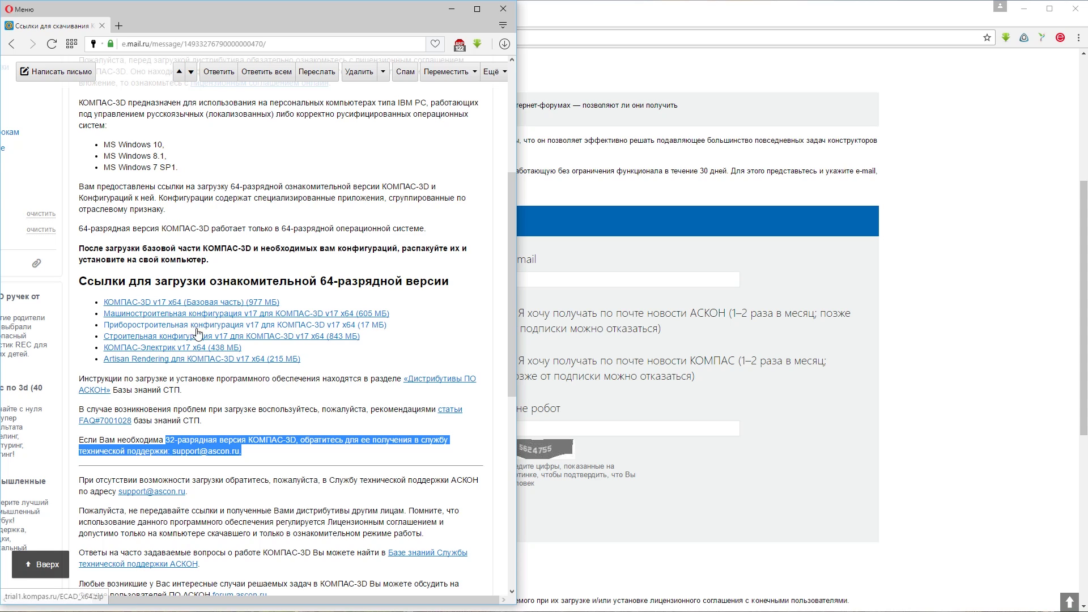
pyautogui.click(262, 303)
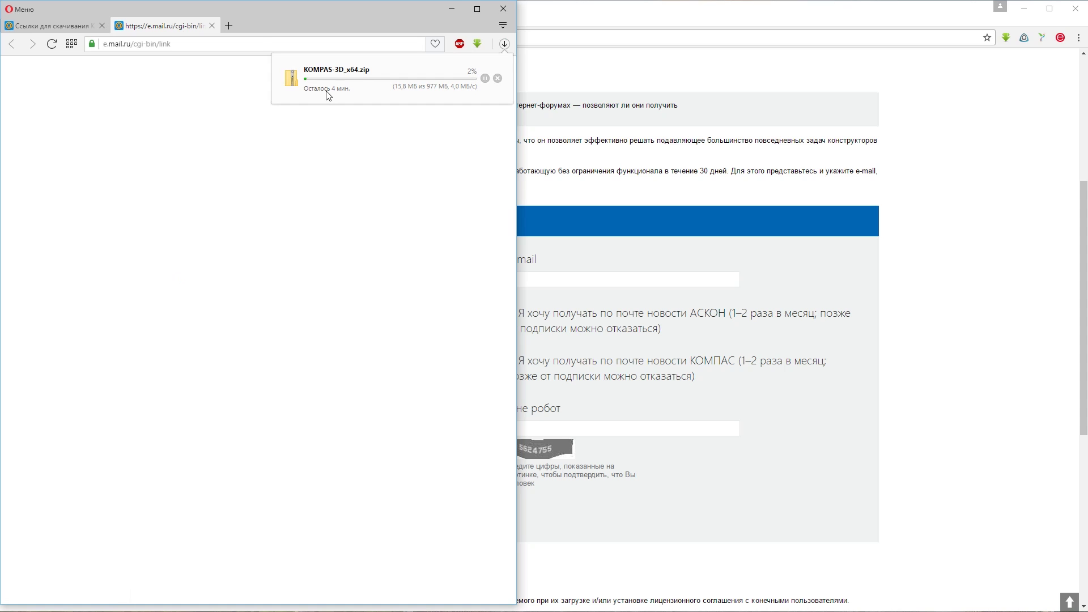
pyautogui.click(50, 25)
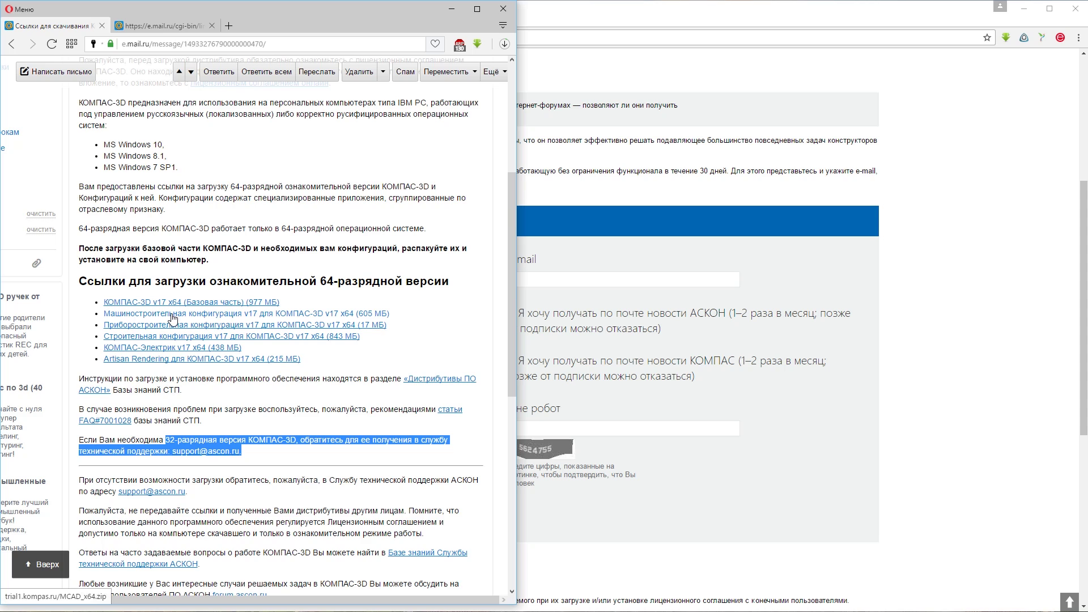
pyautogui.click(173, 319)
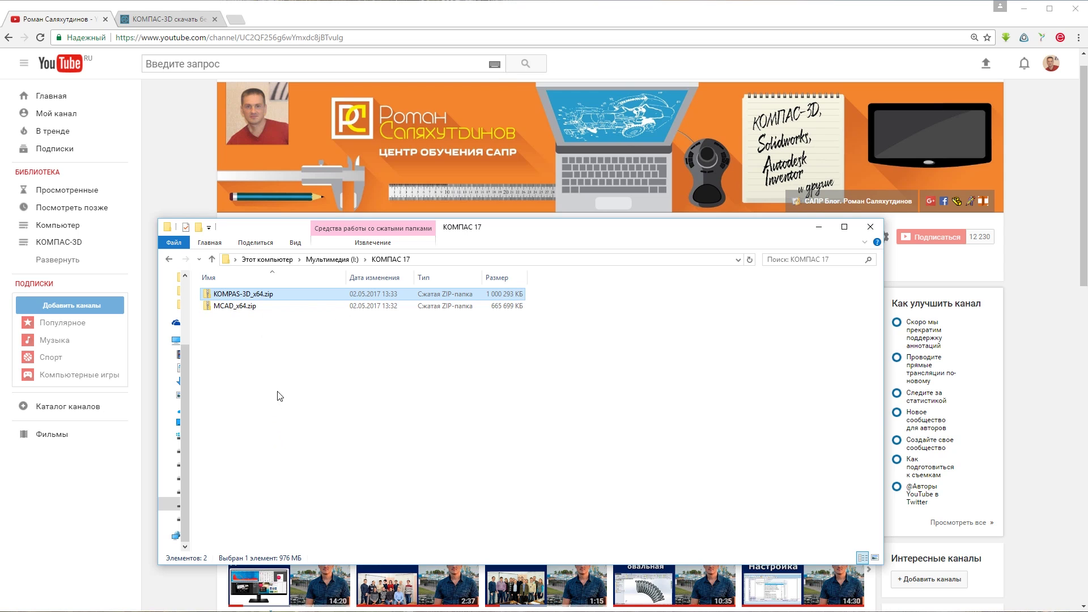
# - Extract KOMPAS-3D_x64.zip and MCAD_x64.zip with 7-Zip, each into a subfolder named after its archive
pyautogui.rightClick(261, 301)
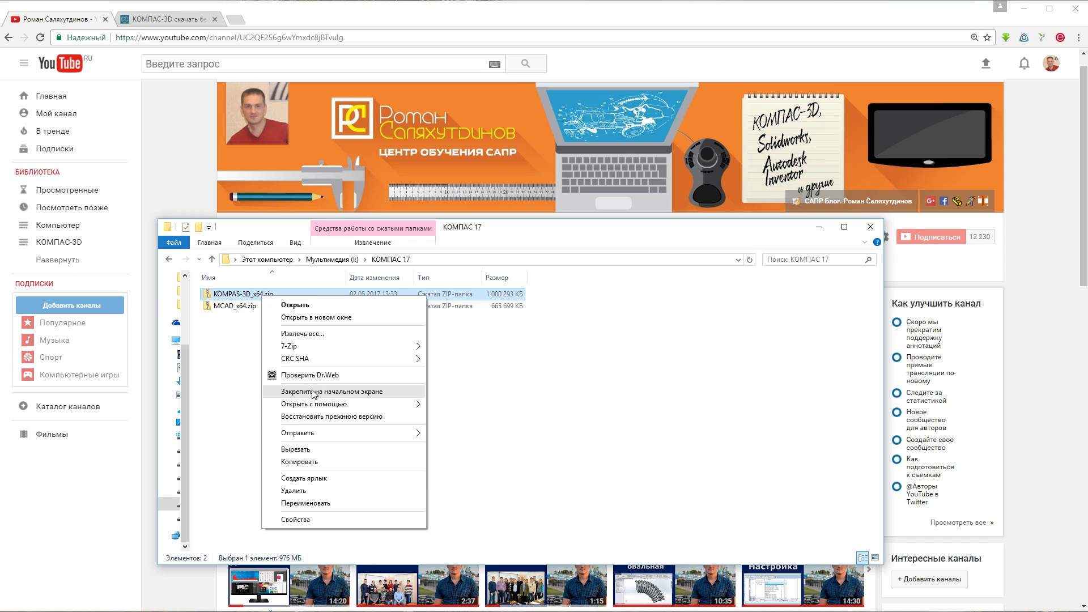
pyautogui.moveTo(331, 351)
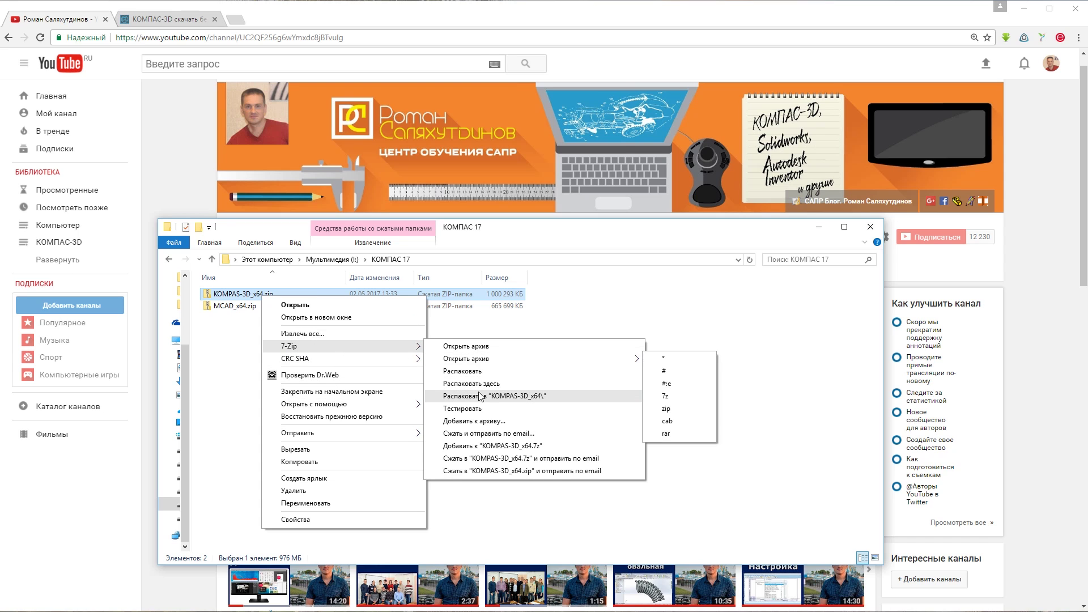
pyautogui.click(503, 399)
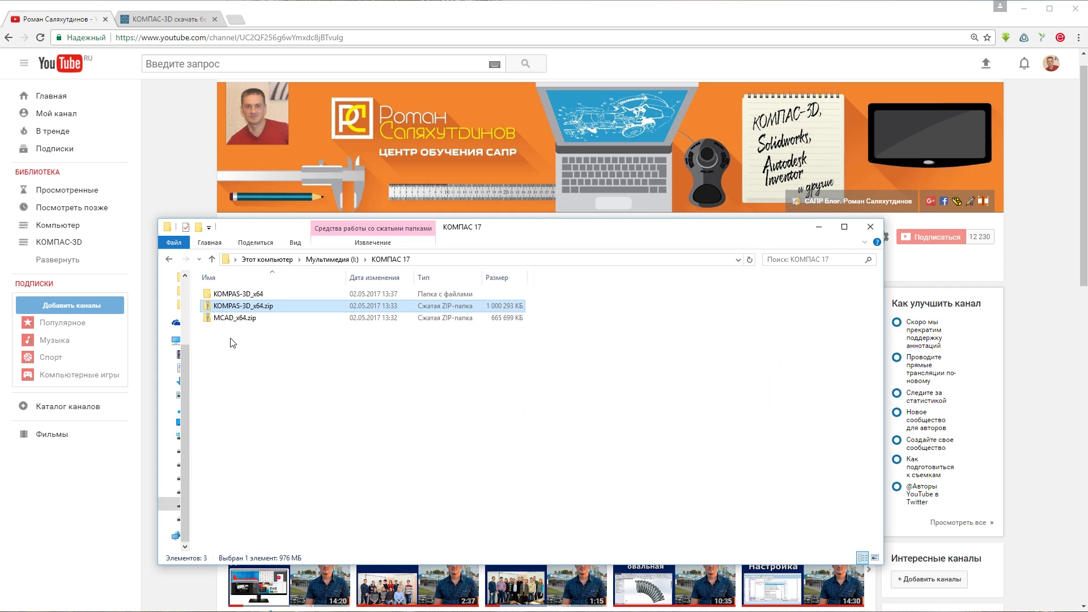
pyautogui.rightClick(232, 319)
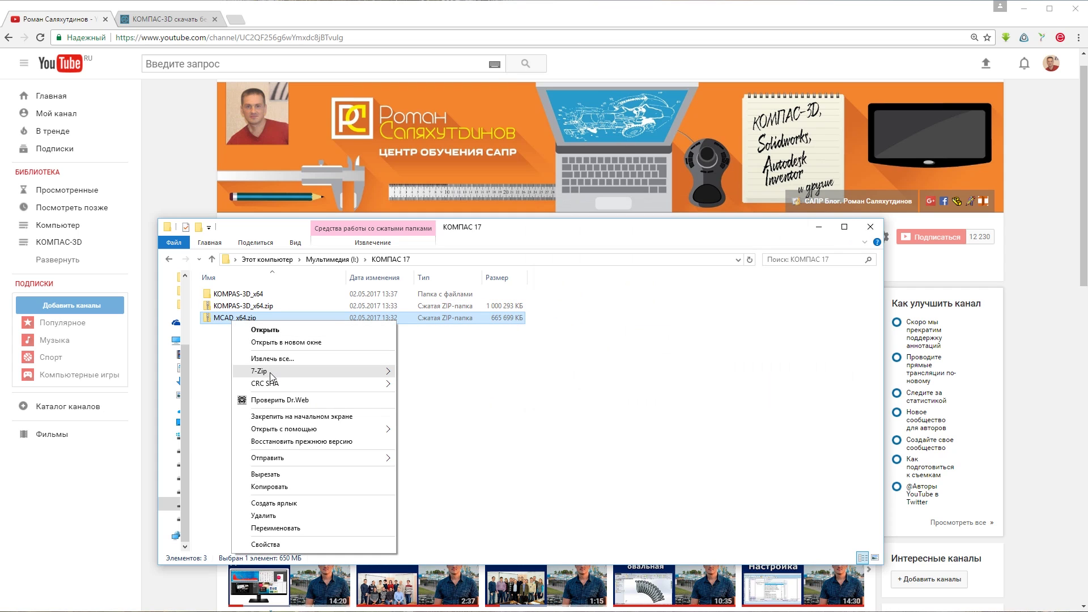
pyautogui.moveTo(272, 373)
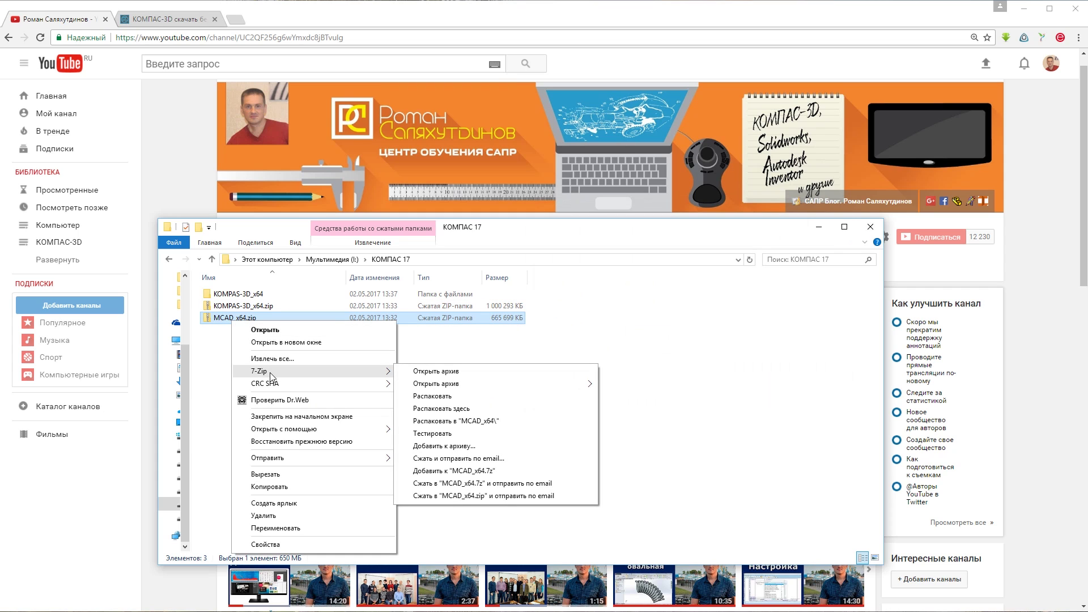
pyautogui.click(463, 421)
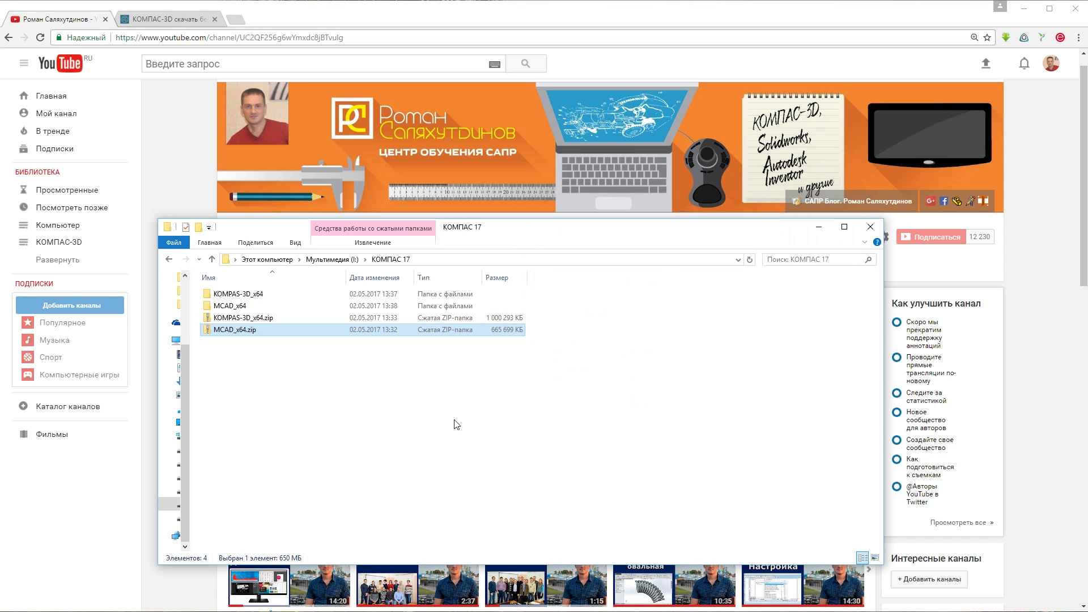
# - Run Setup.exe from the KOMPAS-3D folder inside KOMPAS-3D_x64 and allow it to make changes to the computer
pyautogui.click(252, 295)
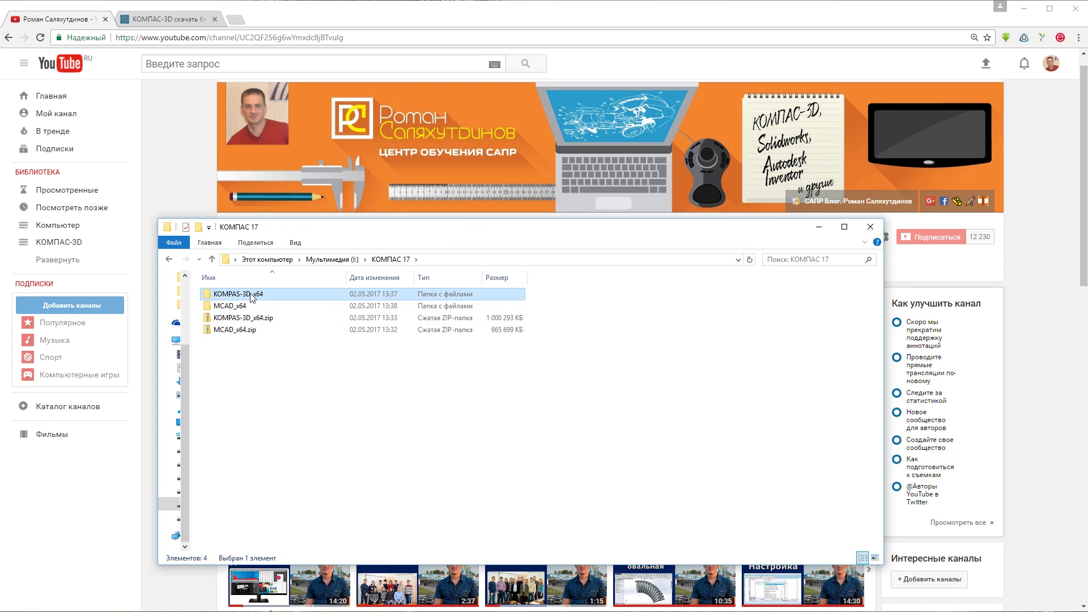
pyautogui.doubleClick(252, 298)
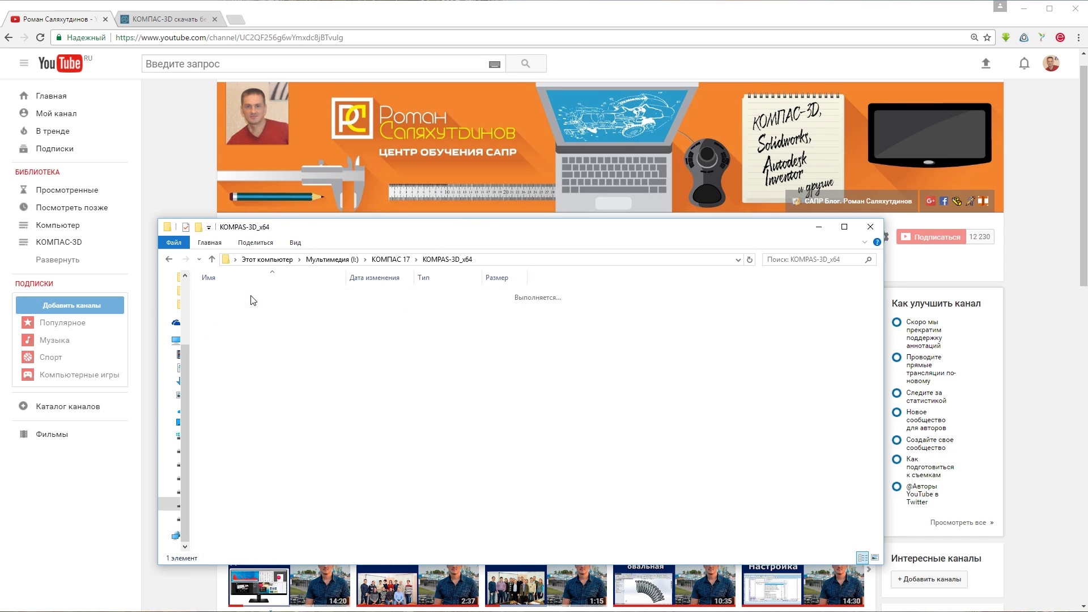
pyautogui.doubleClick(252, 294)
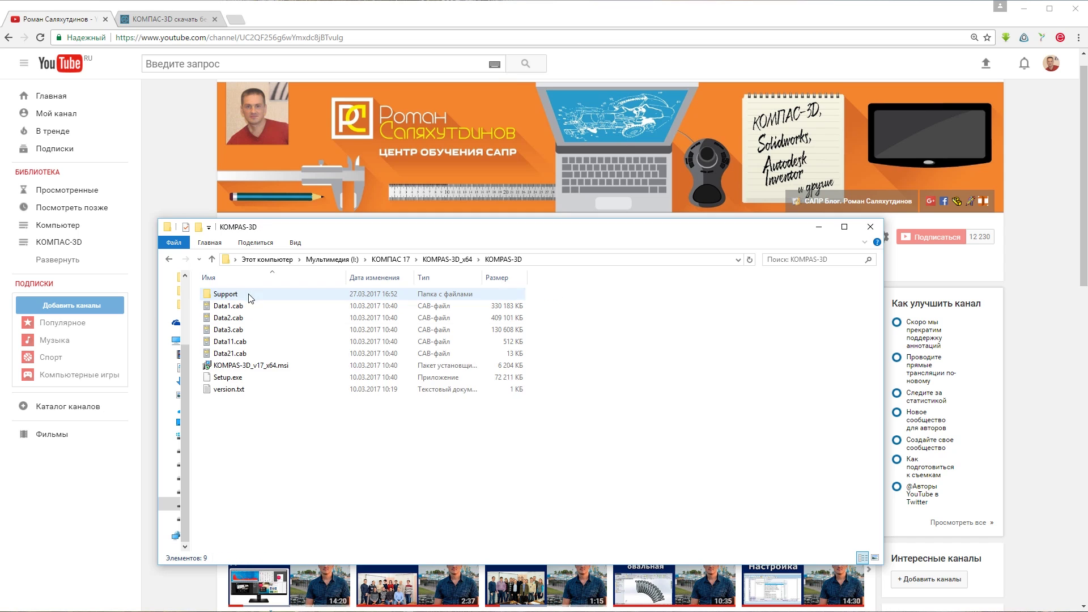
pyautogui.doubleClick(229, 378)
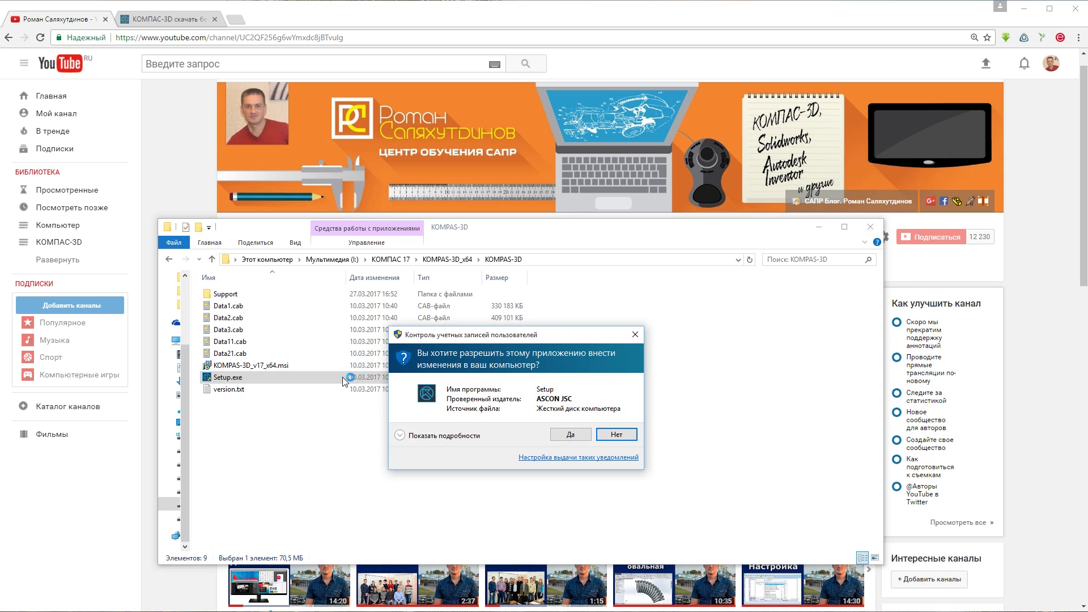
pyautogui.click(576, 438)
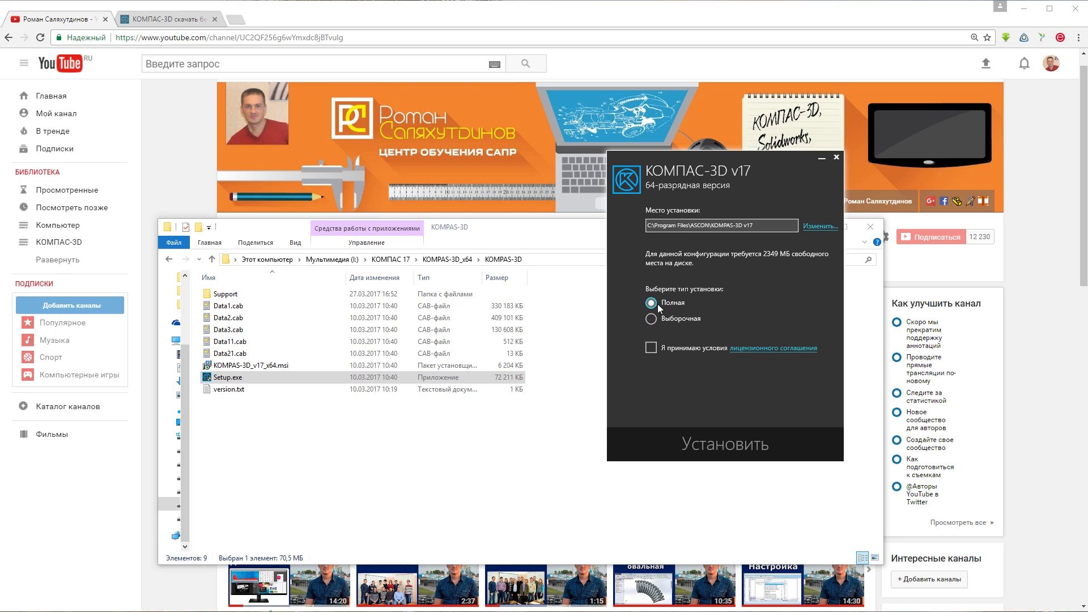
# - Install the full KOMPAS-3D v17 with the licence terms accepted and no immediate restart, and return to the КОМПАС 17 folder
pyautogui.click(650, 349)
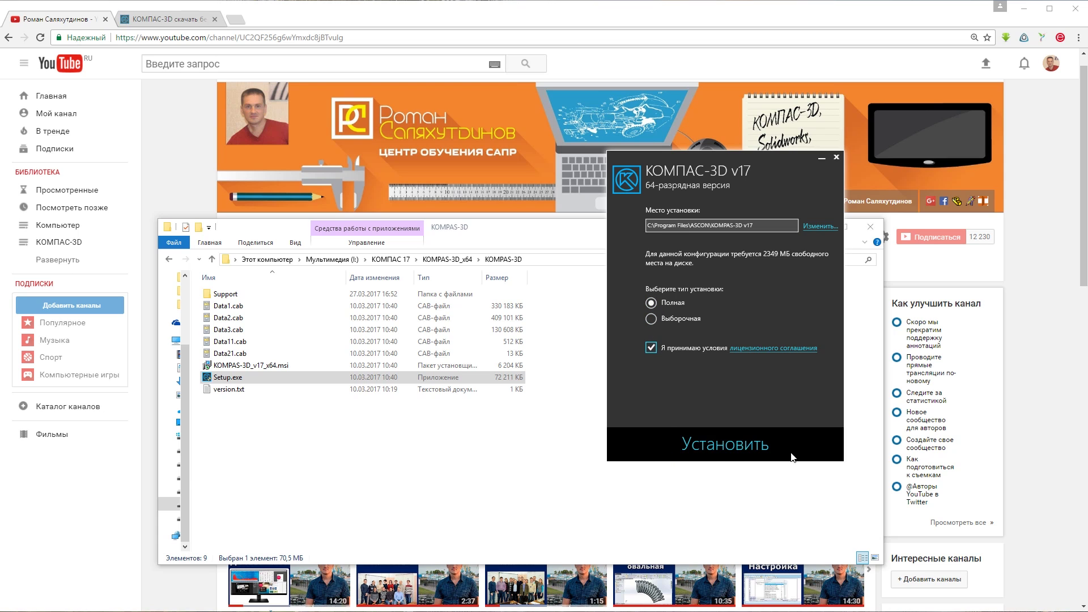
pyautogui.click(734, 448)
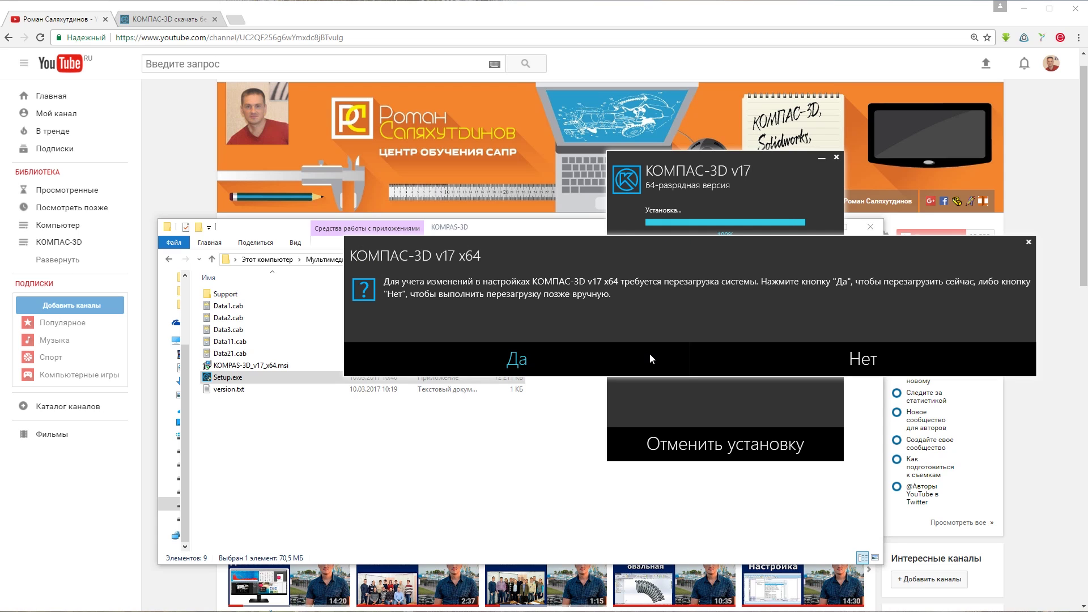
pyautogui.click(873, 361)
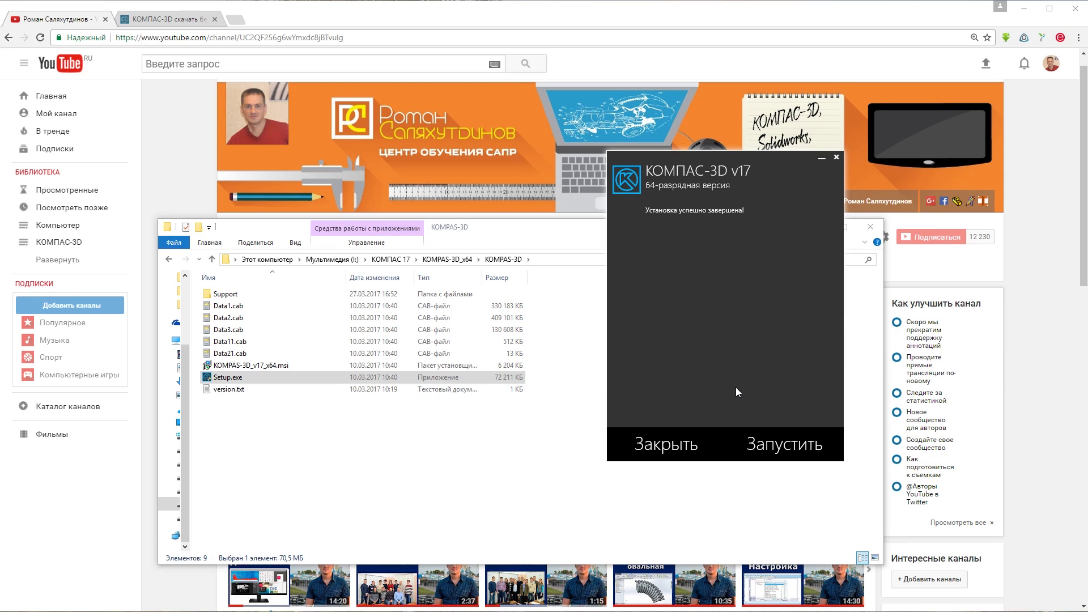
pyautogui.click(648, 442)
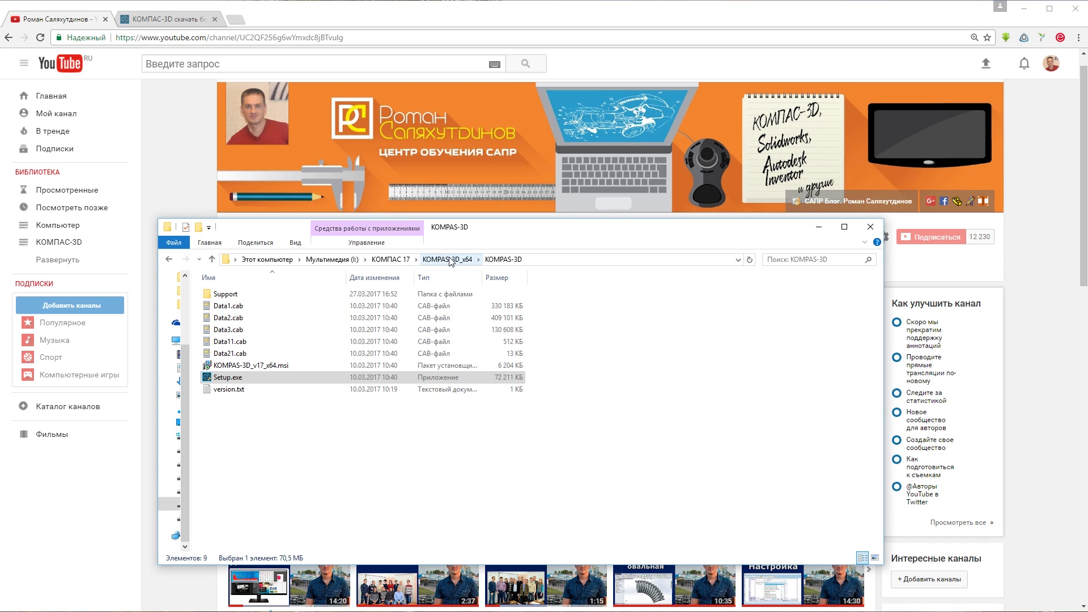
pyautogui.click(390, 259)
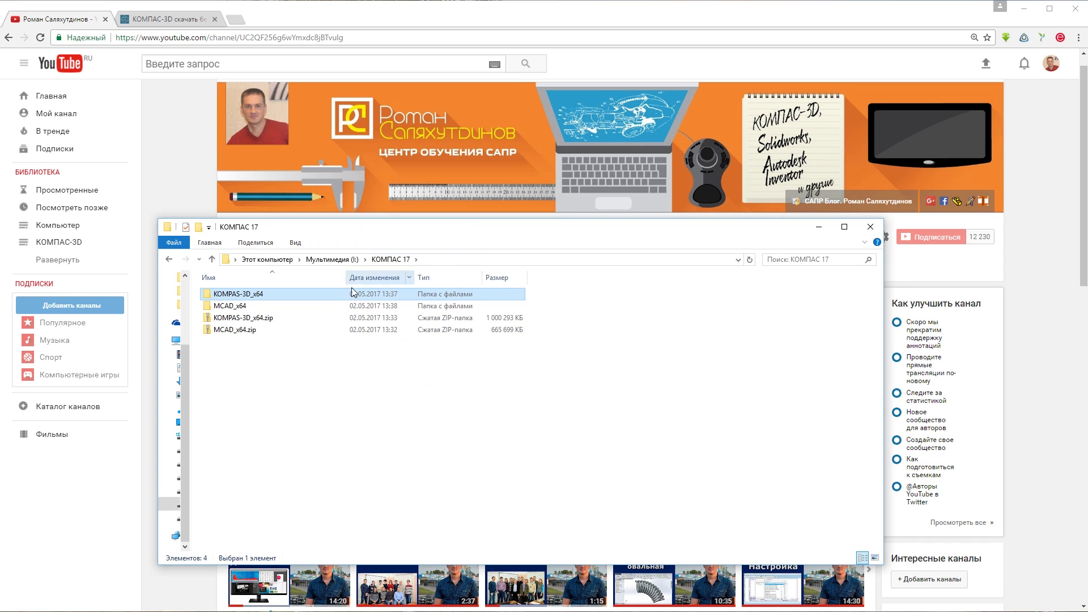
pyautogui.click(229, 307)
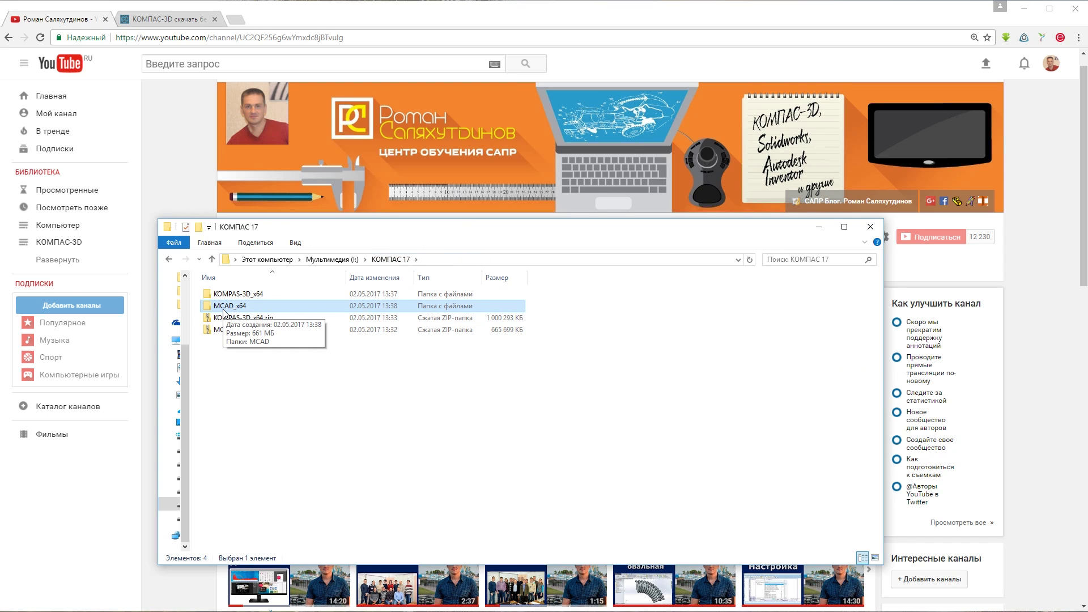
pyautogui.click(256, 431)
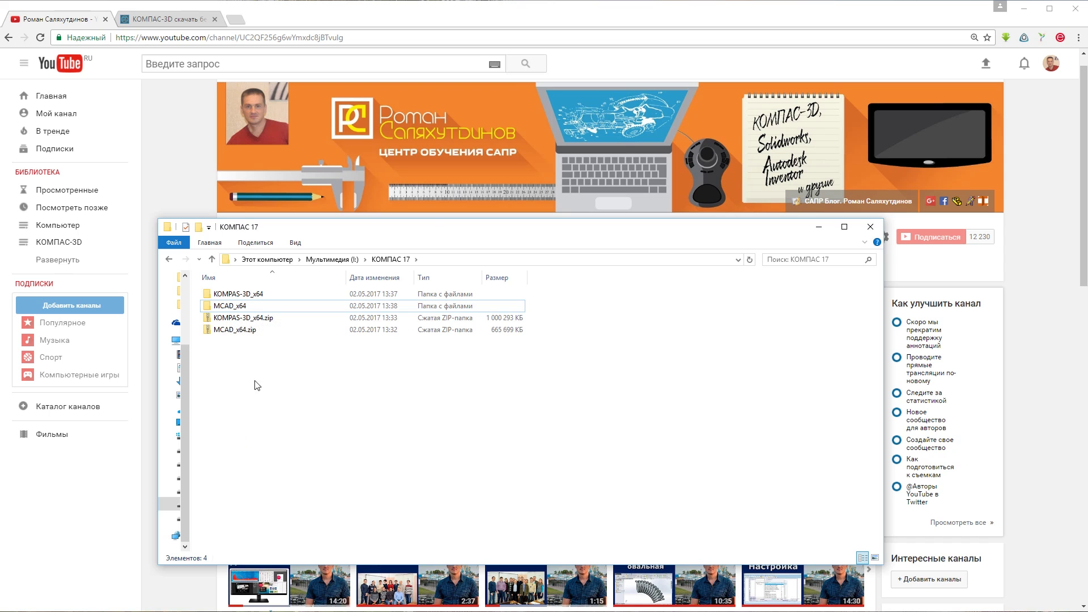
pyautogui.click(249, 331)
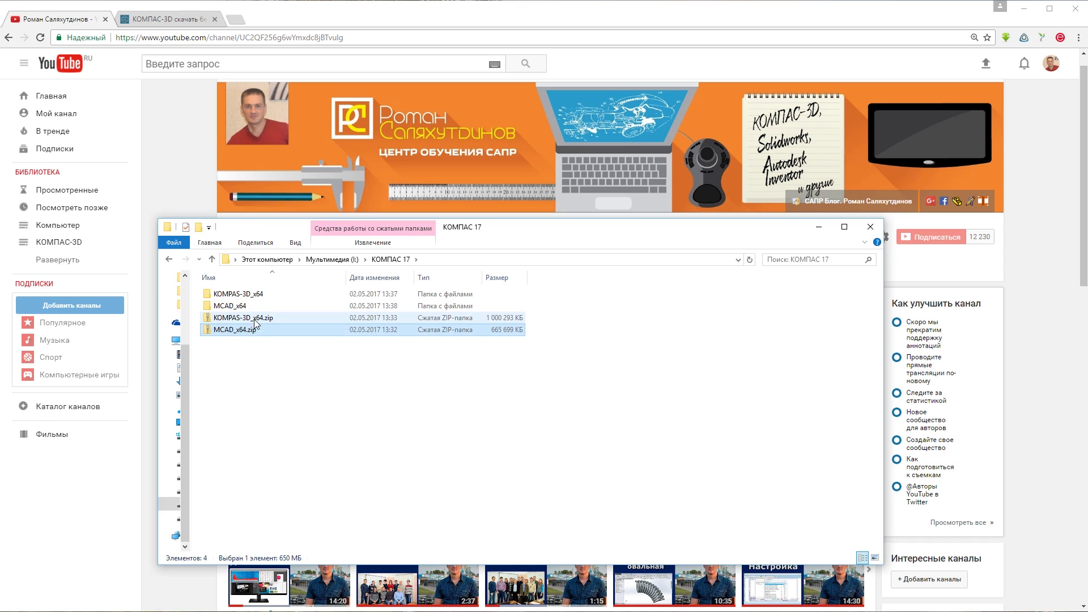
pyautogui.click(239, 319)
pyautogui.click(247, 331)
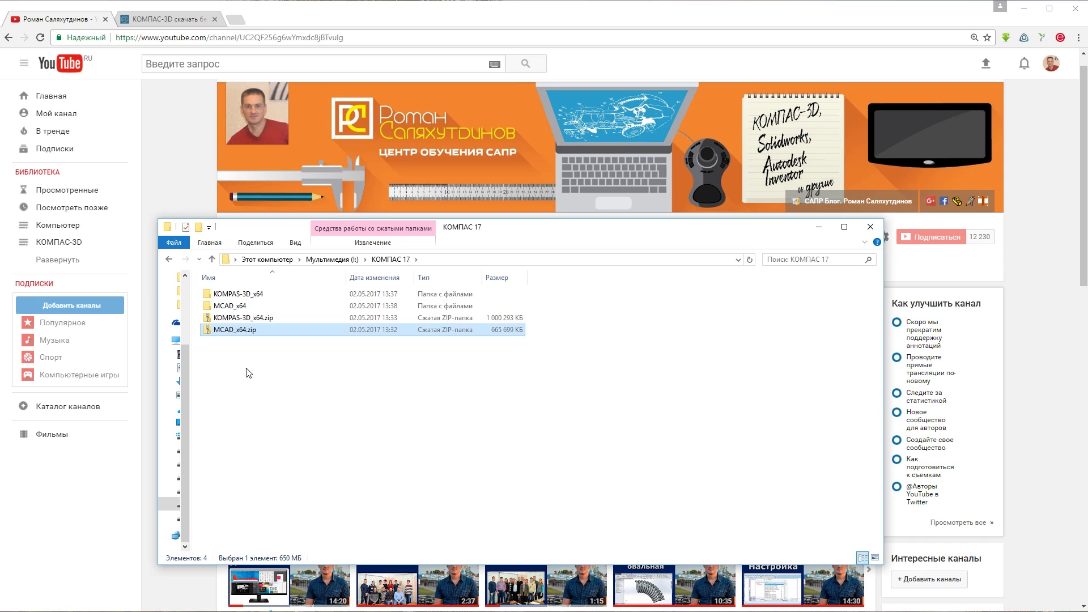
pyautogui.click(239, 320)
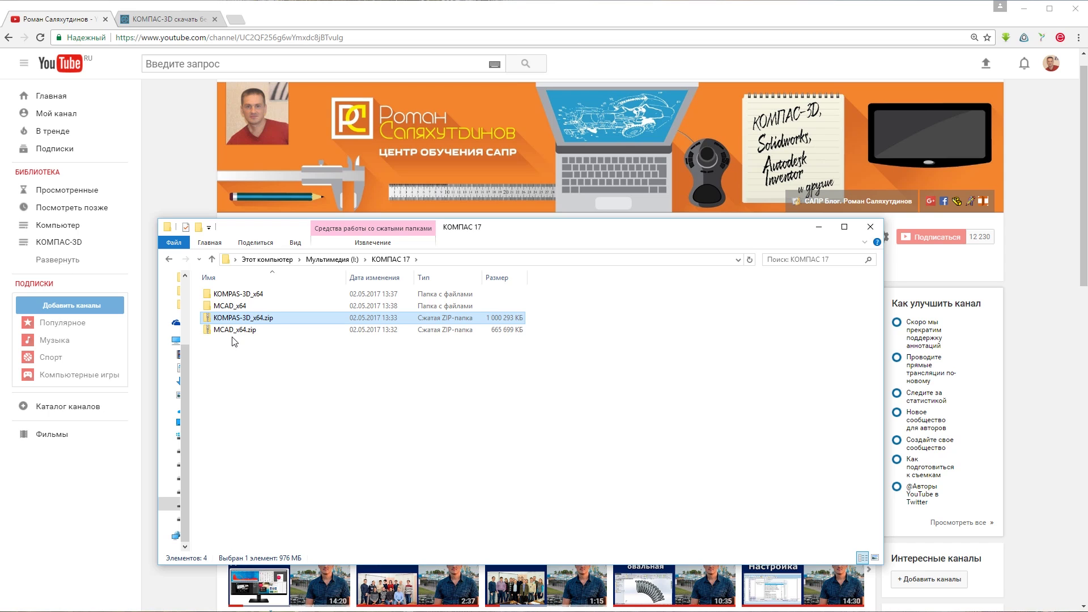
pyautogui.click(258, 331)
pyautogui.click(262, 318)
pyautogui.click(239, 343)
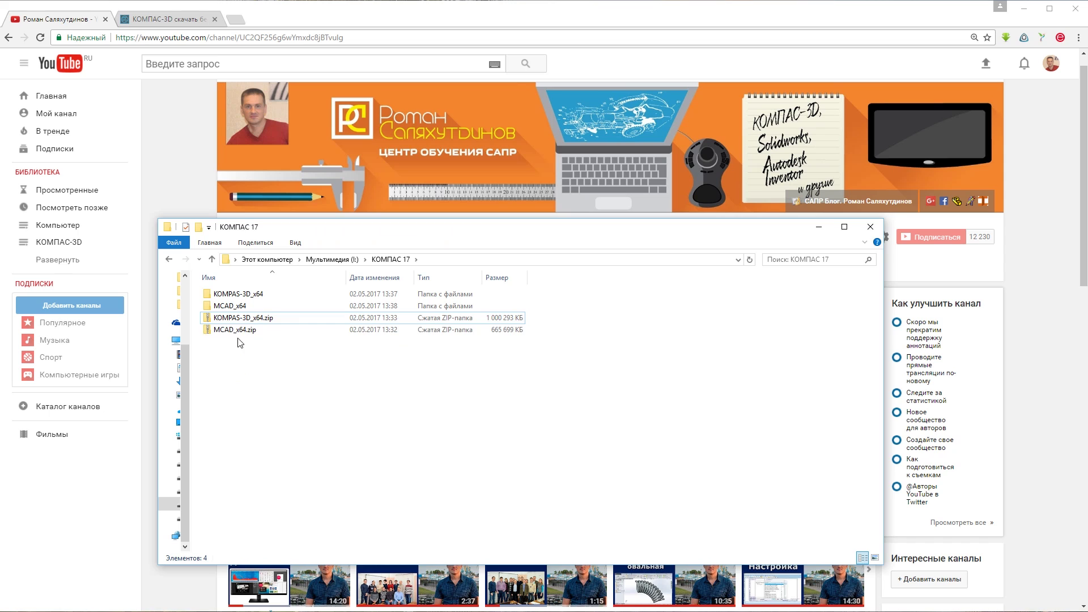
# - Run Setup.exe from the MCAD folder inside MCAD_x64 and allow it to make changes to the computer
pyautogui.doubleClick(242, 306)
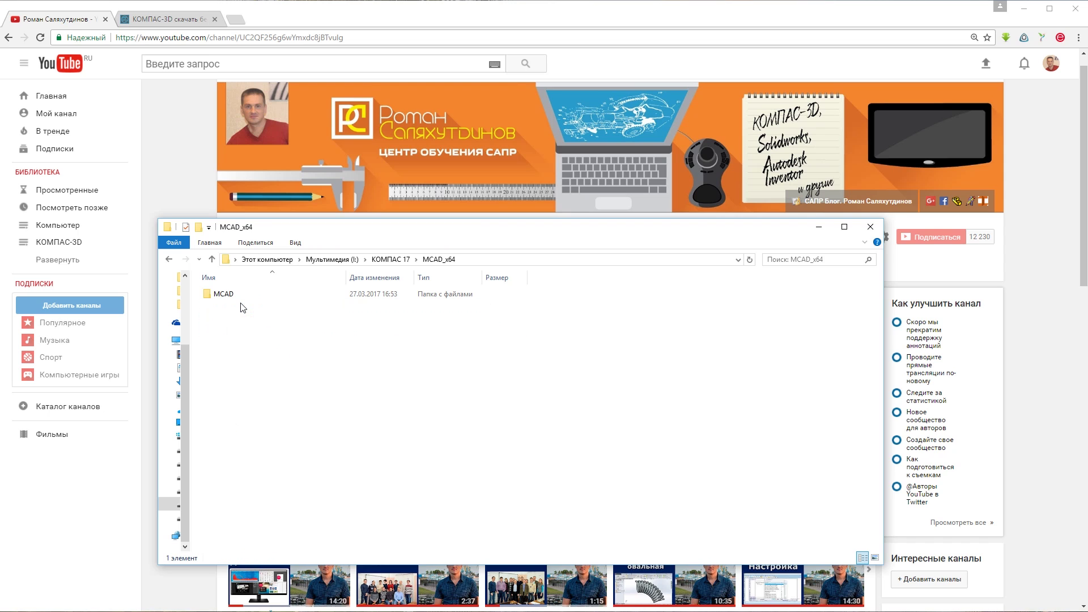
pyautogui.doubleClick(242, 294)
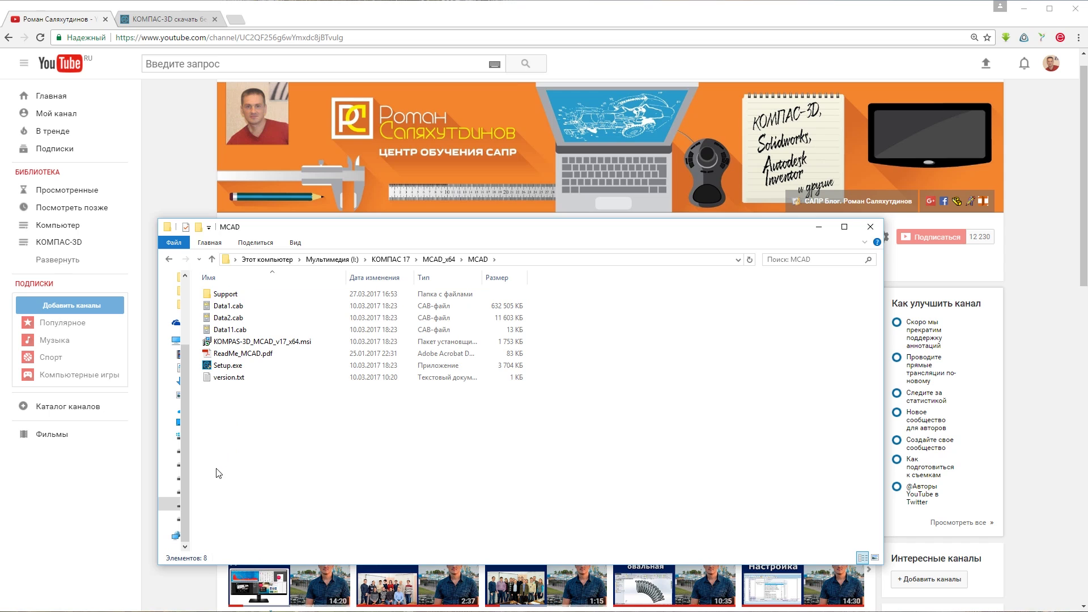
pyautogui.click(238, 367)
pyautogui.doubleClick(239, 367)
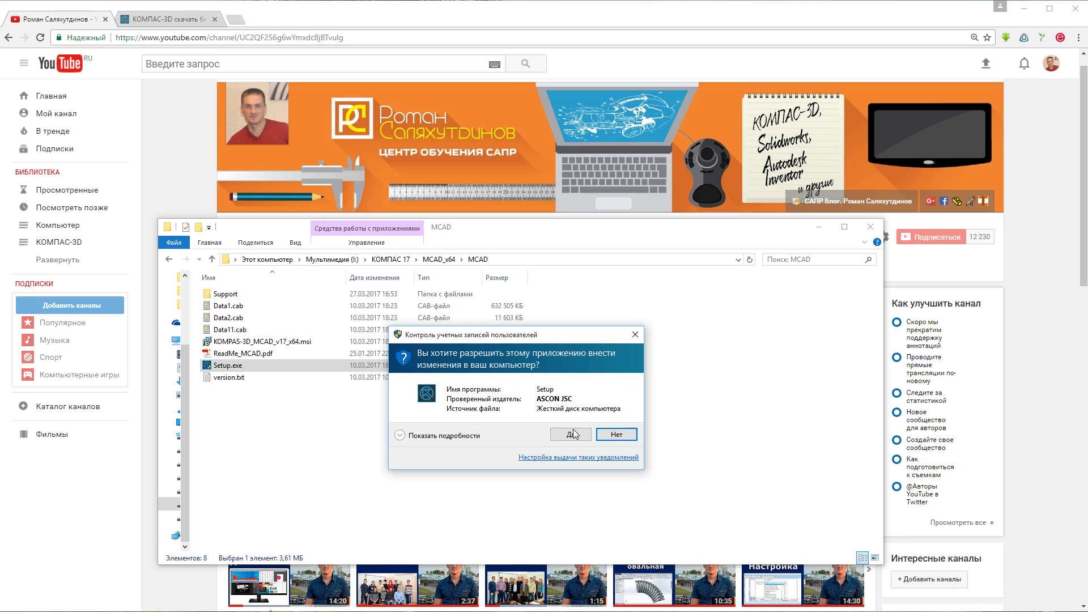
pyautogui.click(572, 435)
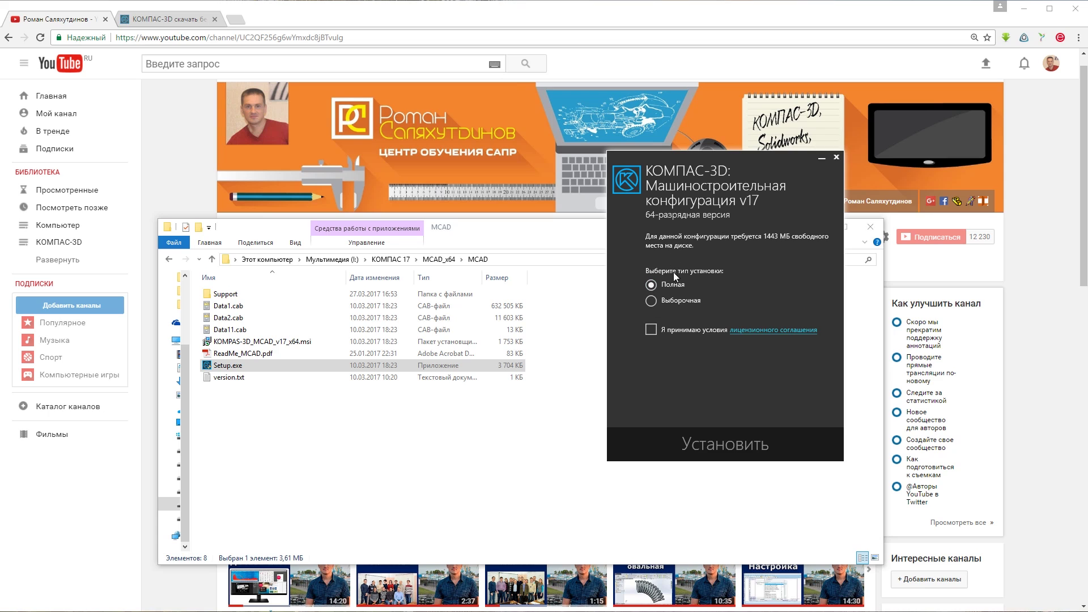
# - Install the full machine-building configuration v17 with the licence terms accepted, and close the installer
pyautogui.click(650, 329)
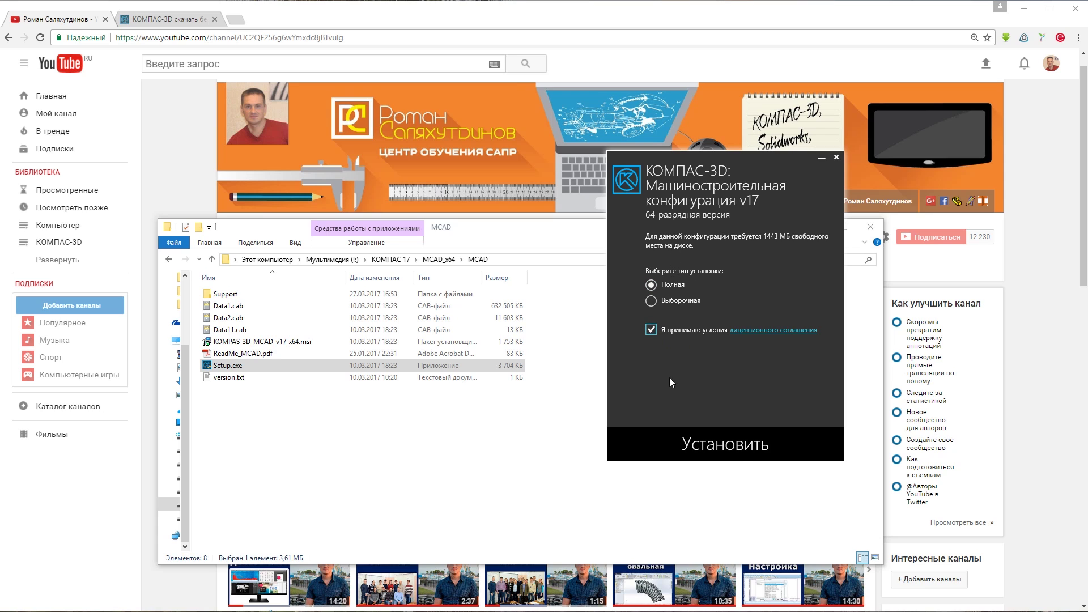
pyautogui.click(719, 446)
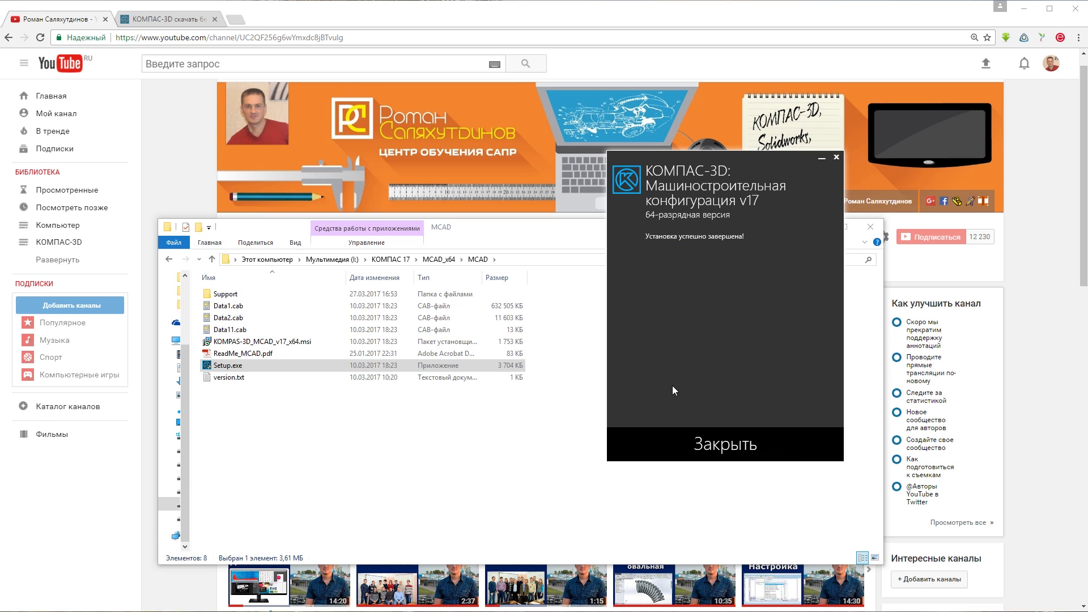
pyautogui.click(720, 445)
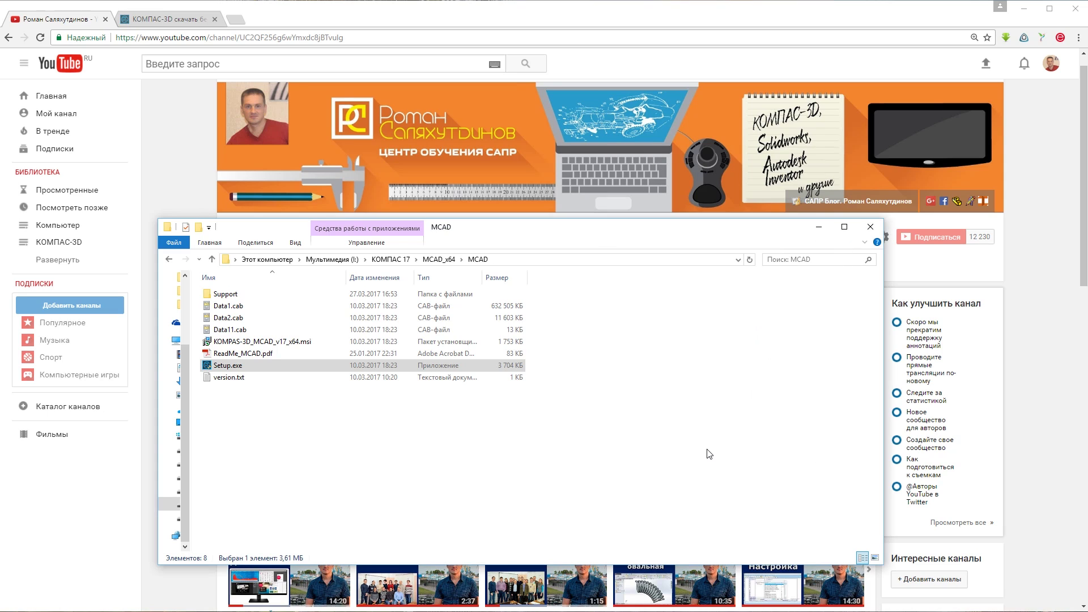
# - Minimise the browser and folder windows and launch KOMPAS-3D v17 from the desktop
pyautogui.click(1031, 12)
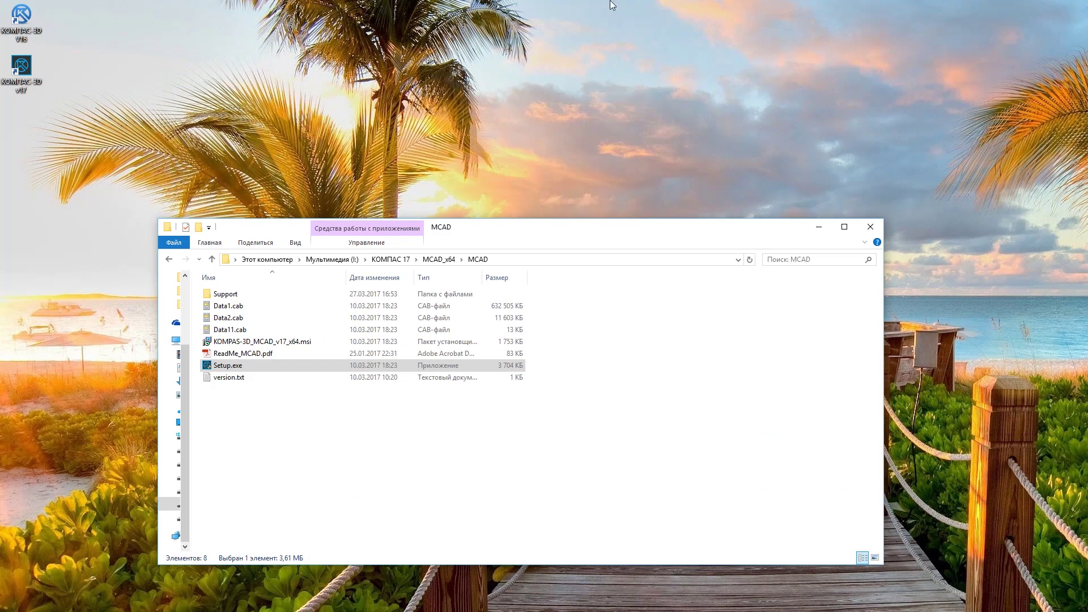
pyautogui.click(819, 227)
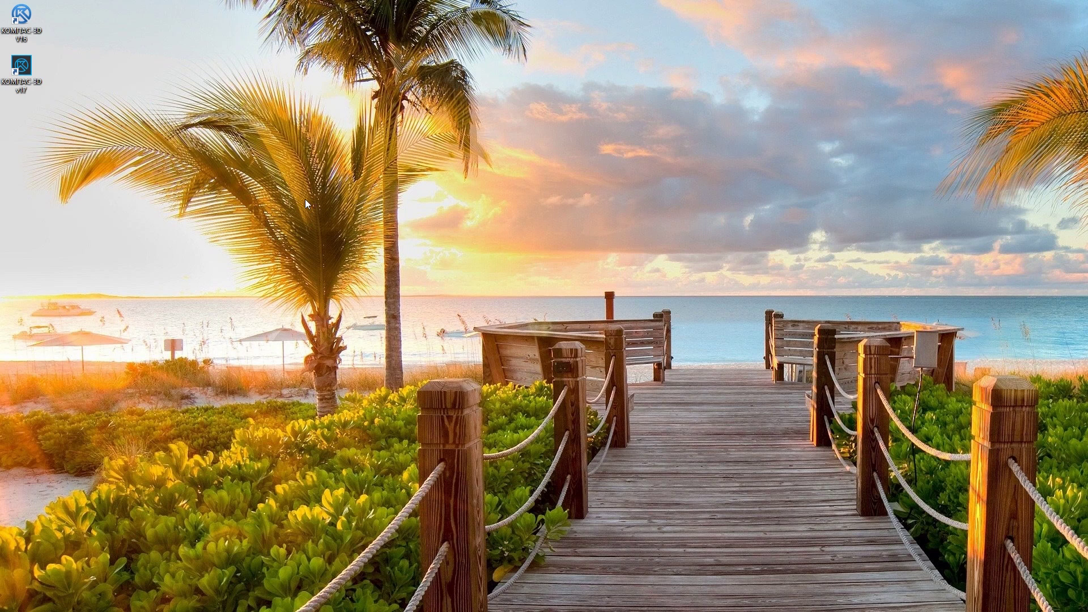
pyautogui.doubleClick(19, 73)
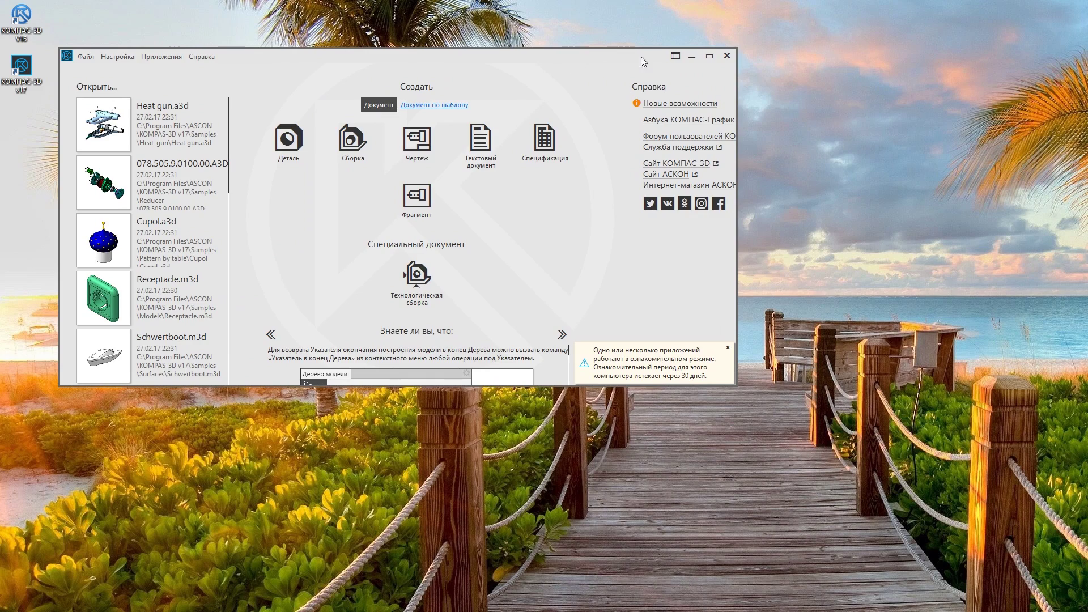
# - Enlarge the KOMPAS-3D v17 start window to fill the screen and dismiss the trial-period notice
pyautogui.click(711, 67)
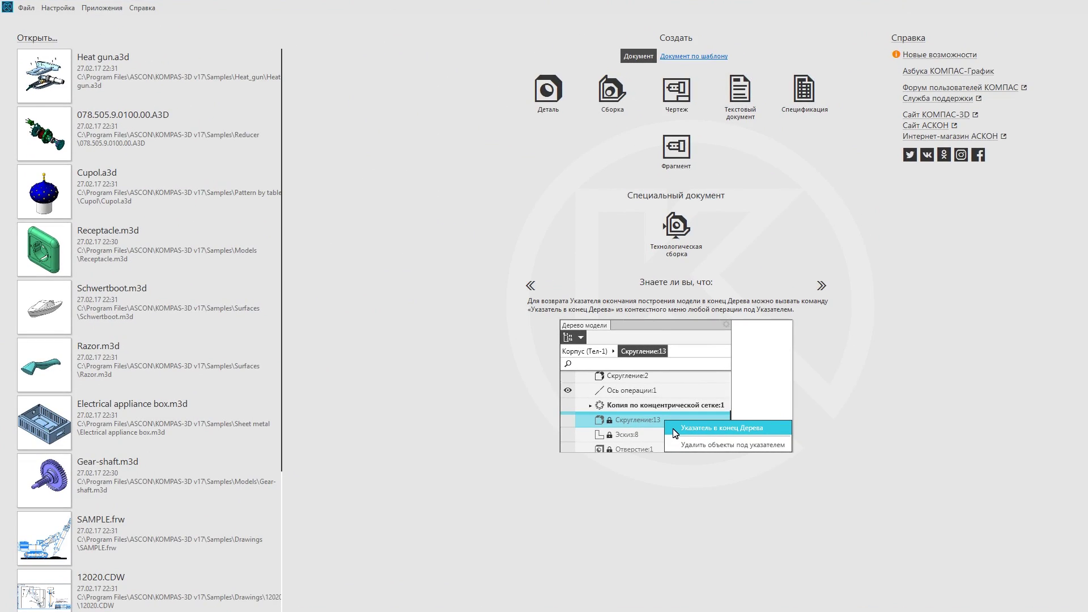
pyautogui.press('super+Down')
pyautogui.moveTo(423, 59); pyautogui.dragTo(366, 18)
pyautogui.moveTo(674, 338); pyautogui.dragTo(1085, 609)
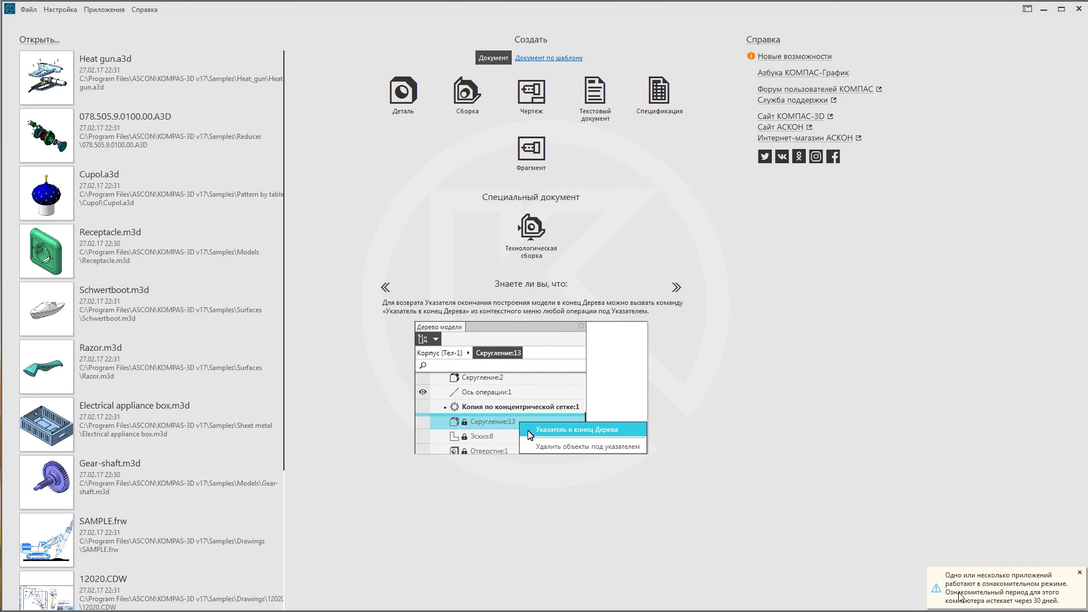
pyautogui.click(1080, 573)
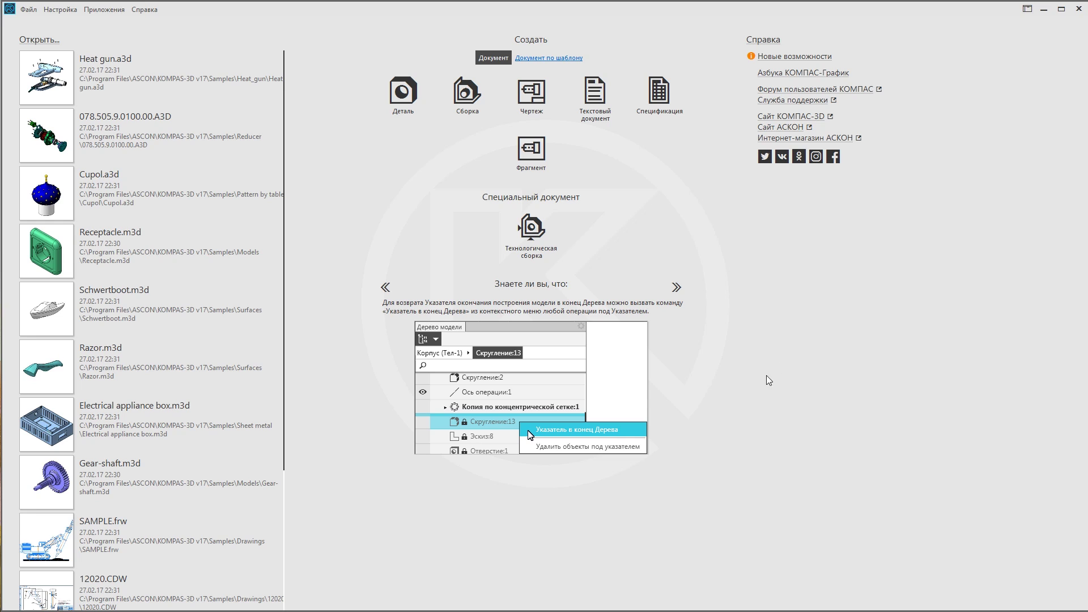
# - Create a new part document in KOMPAS-3D v17 and minimise the program to the desktop
pyautogui.click(412, 101)
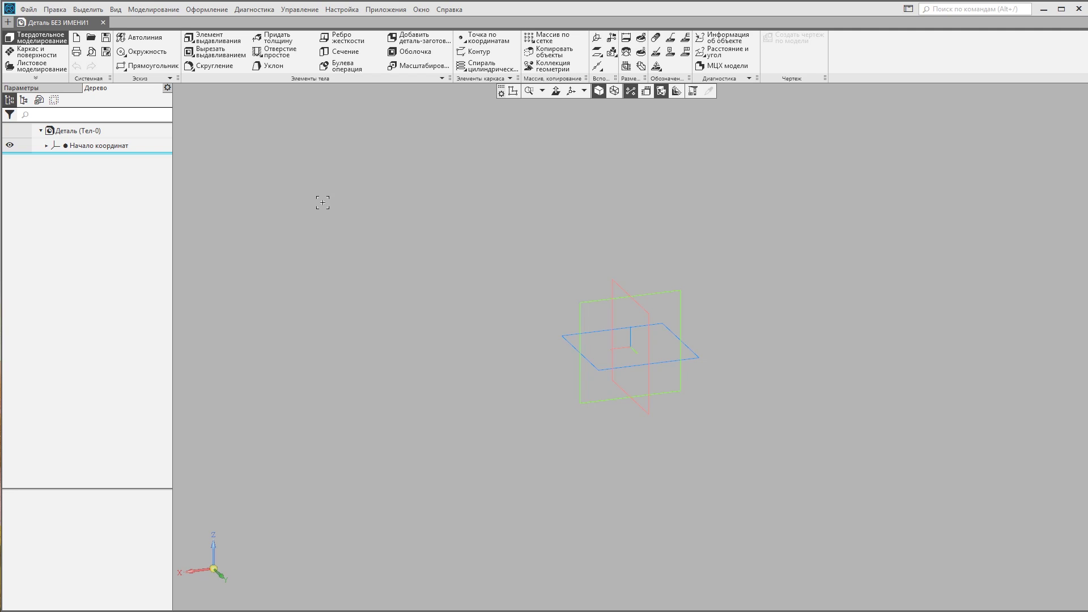
pyautogui.click(1043, 10)
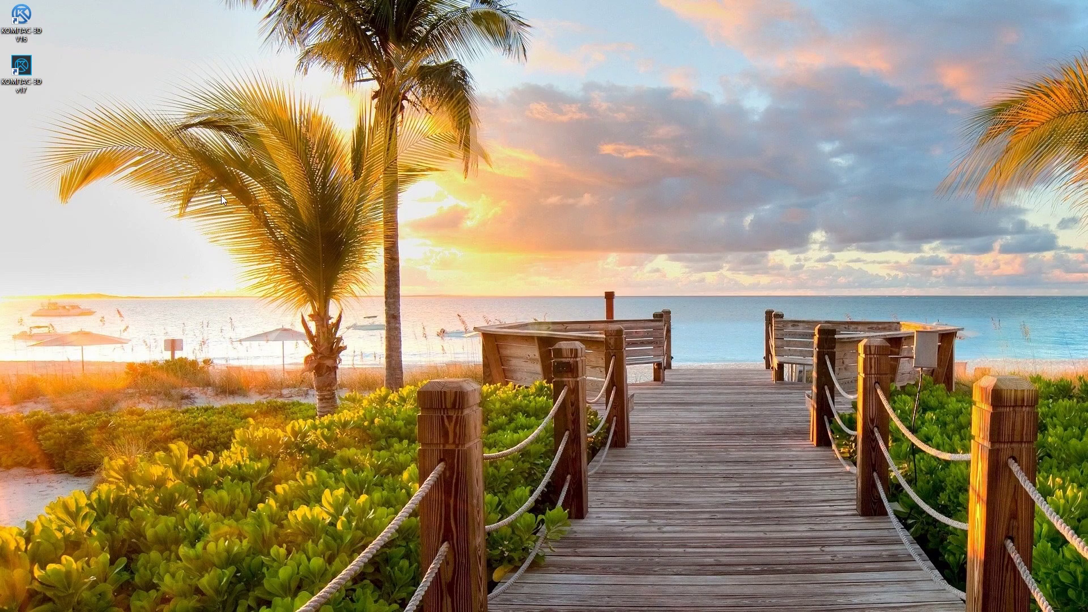
# - Switch to a new part in KOMPAS-3D V16 and start a sketch on its XY plane
pyautogui.doubleClick(15, 22)
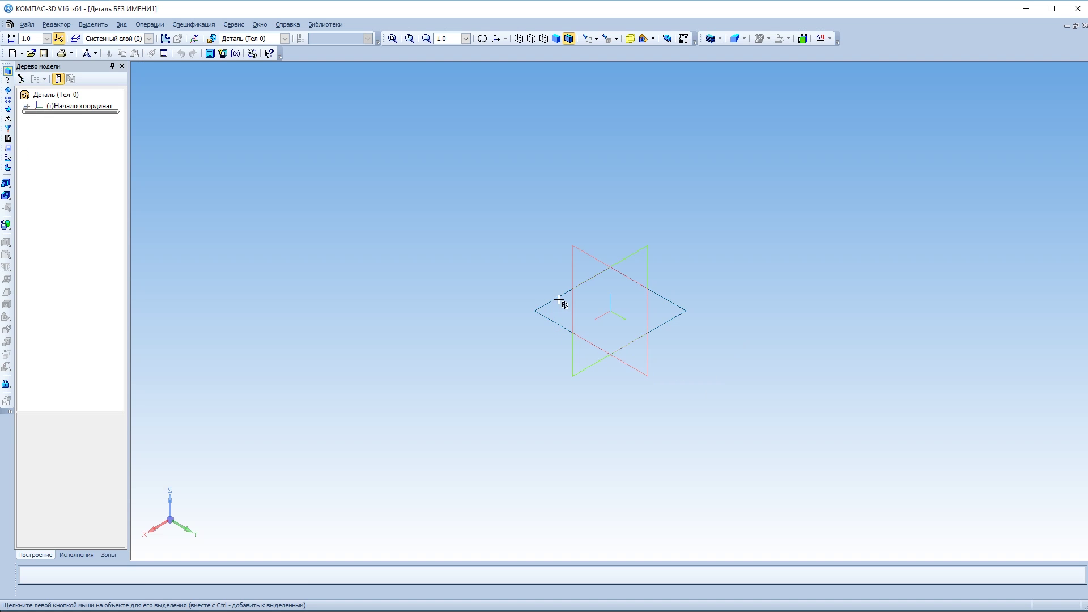
pyautogui.click(561, 297)
pyautogui.click(590, 265)
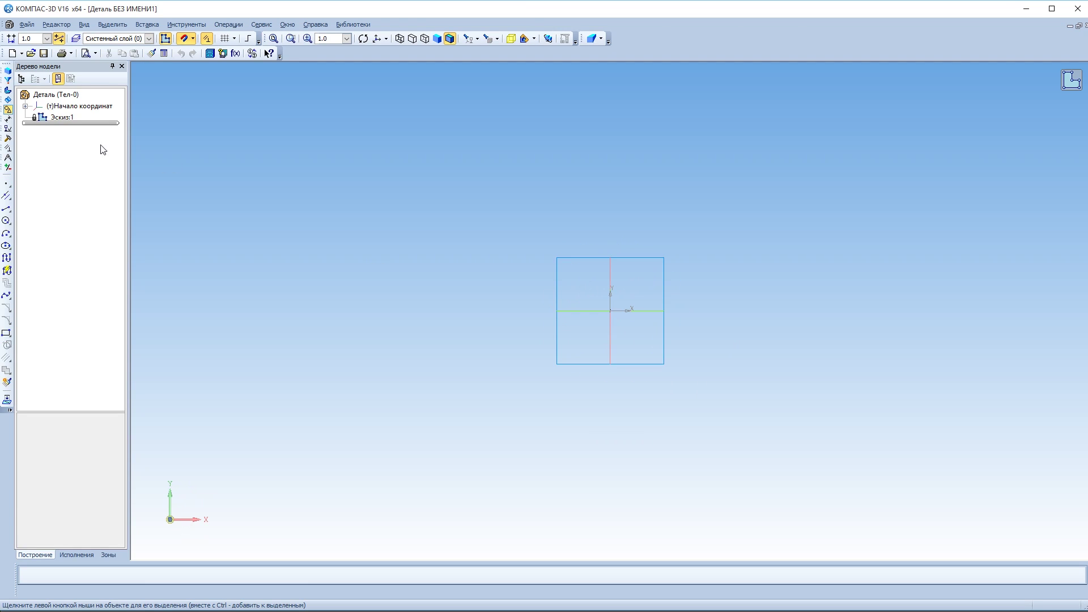
# - Sketch a trial circle about 96 mm in diameter centred on the origin and delete it
pyautogui.click(6, 221)
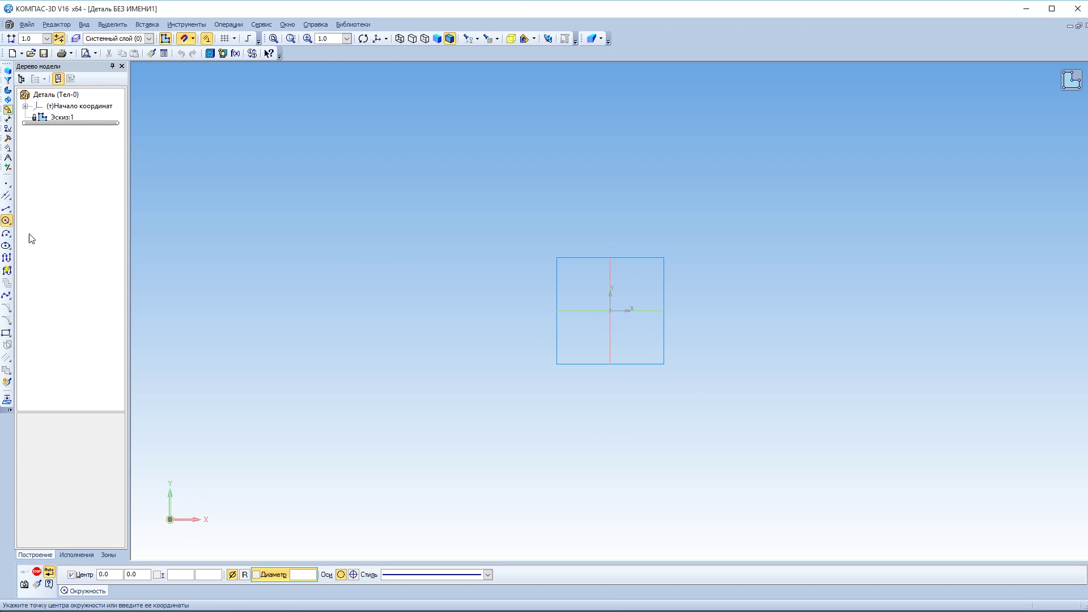
pyautogui.click(613, 312)
pyautogui.click(685, 381)
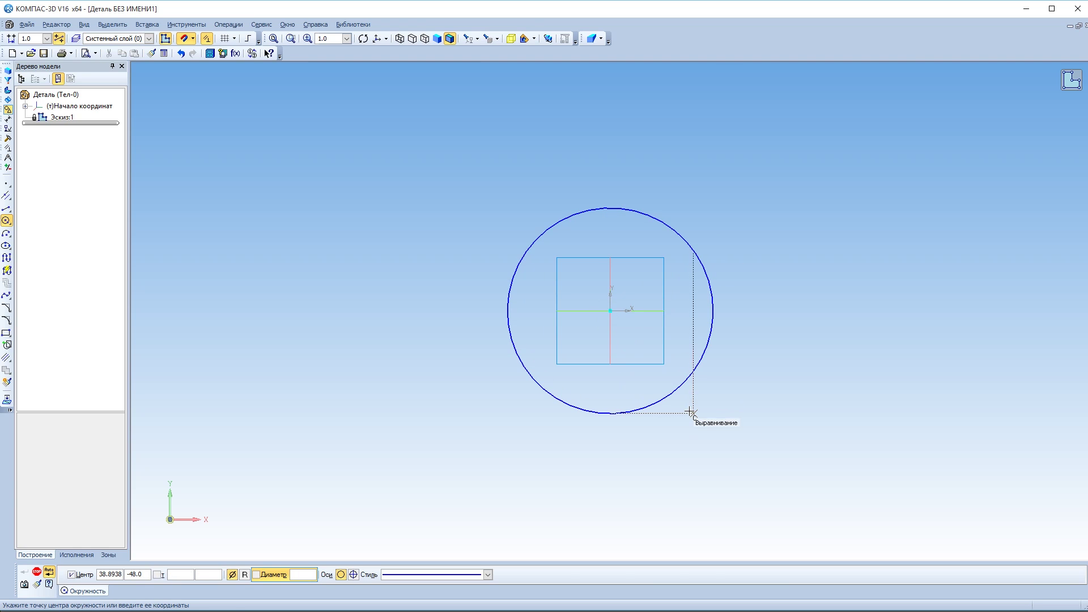
pyautogui.press('Escape')
pyautogui.click(697, 263)
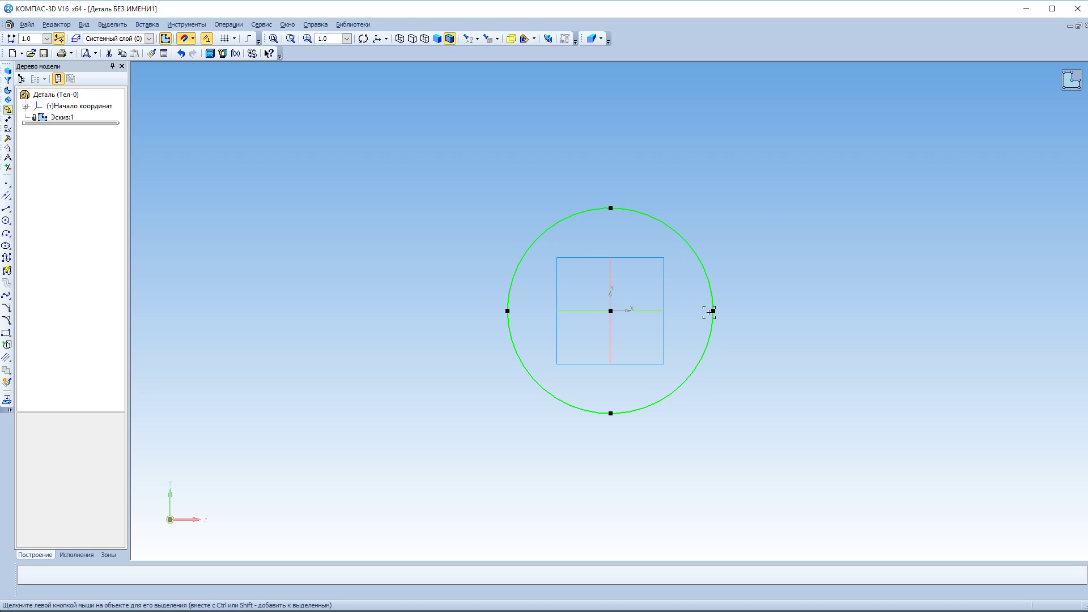
pyautogui.press('Delete')
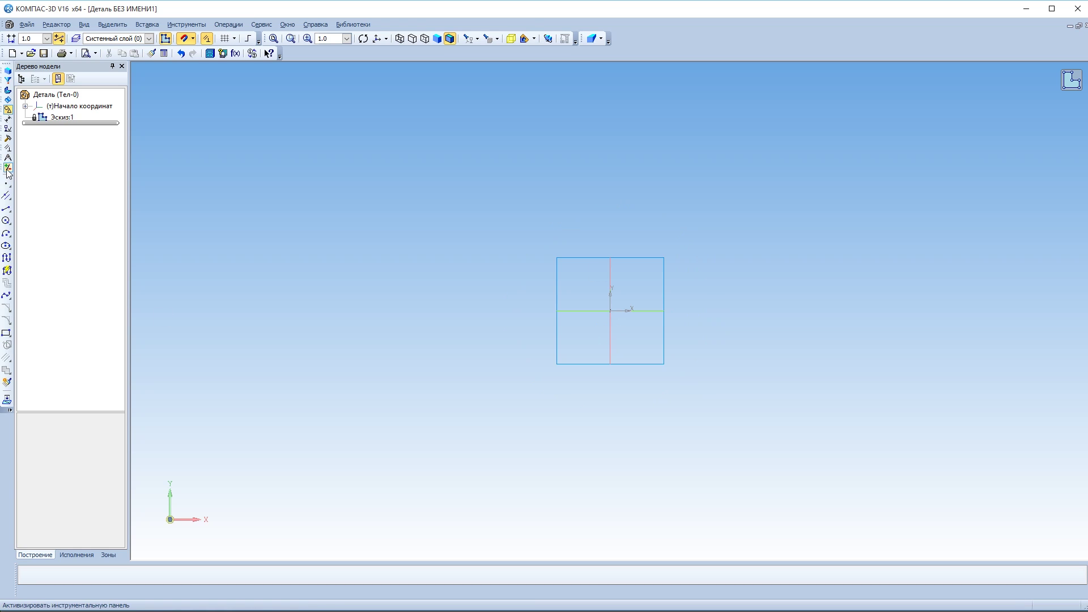
# - Sketch a rectangle by centre and corner from the origin and pull its upper-right corner outward to enlarge it
pyautogui.click(7, 333)
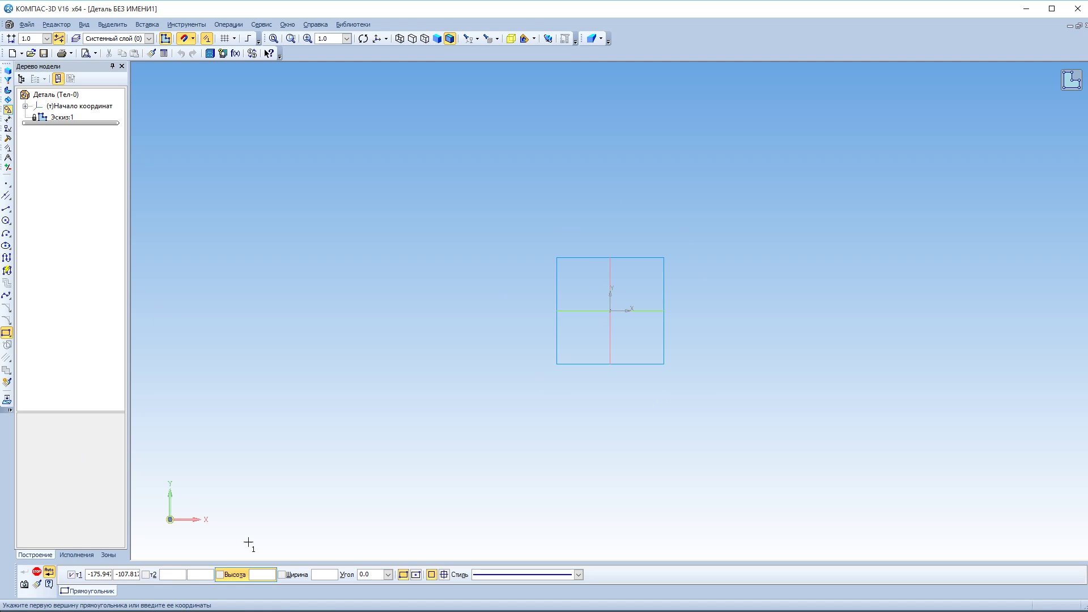
pyautogui.click(416, 575)
pyautogui.click(611, 311)
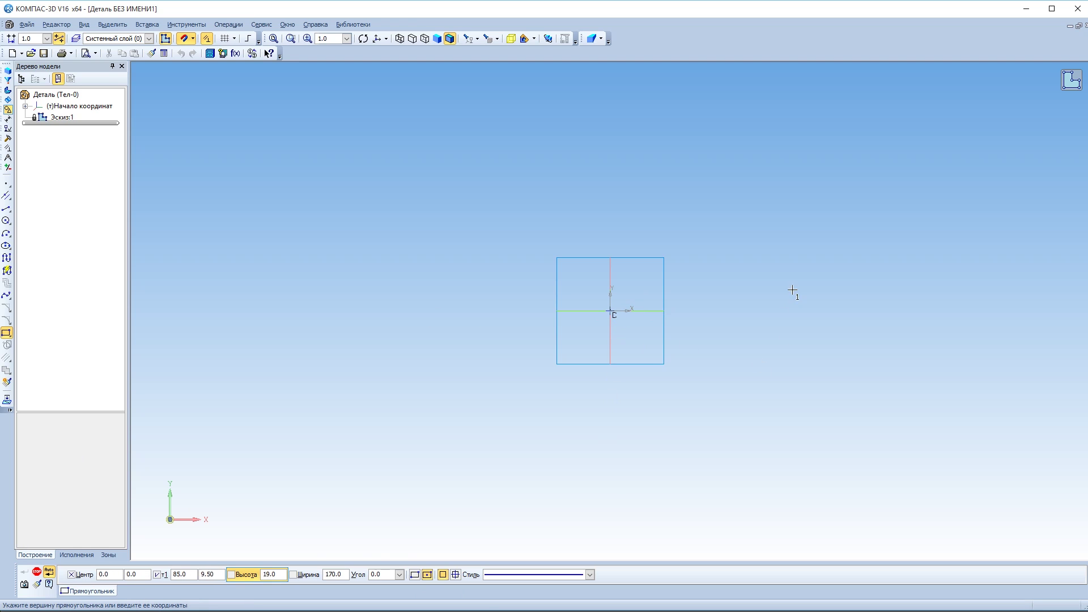
pyautogui.click(805, 191)
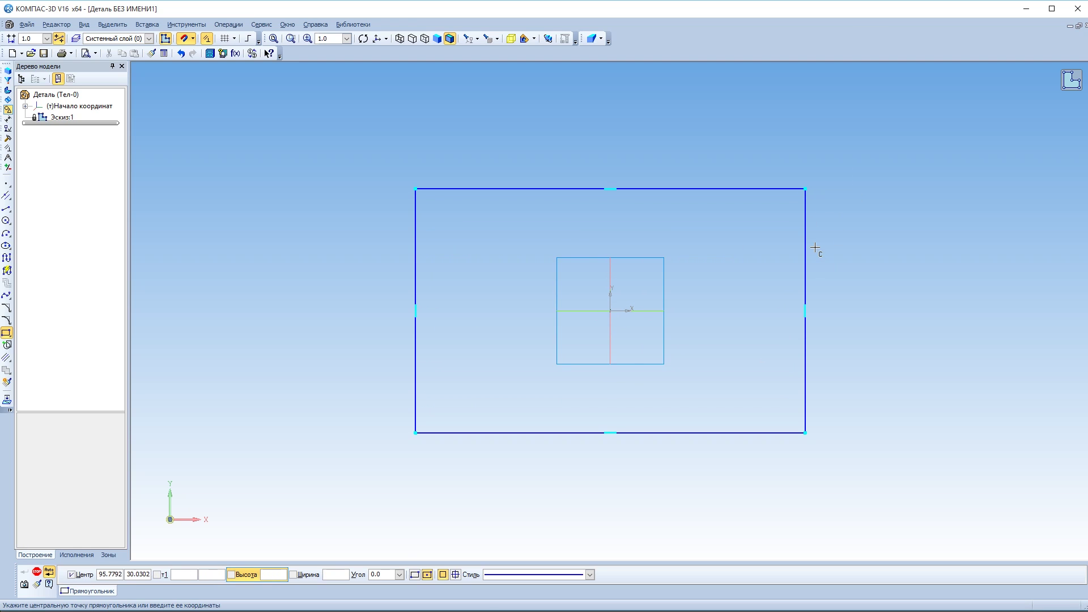
pyautogui.press('Escape')
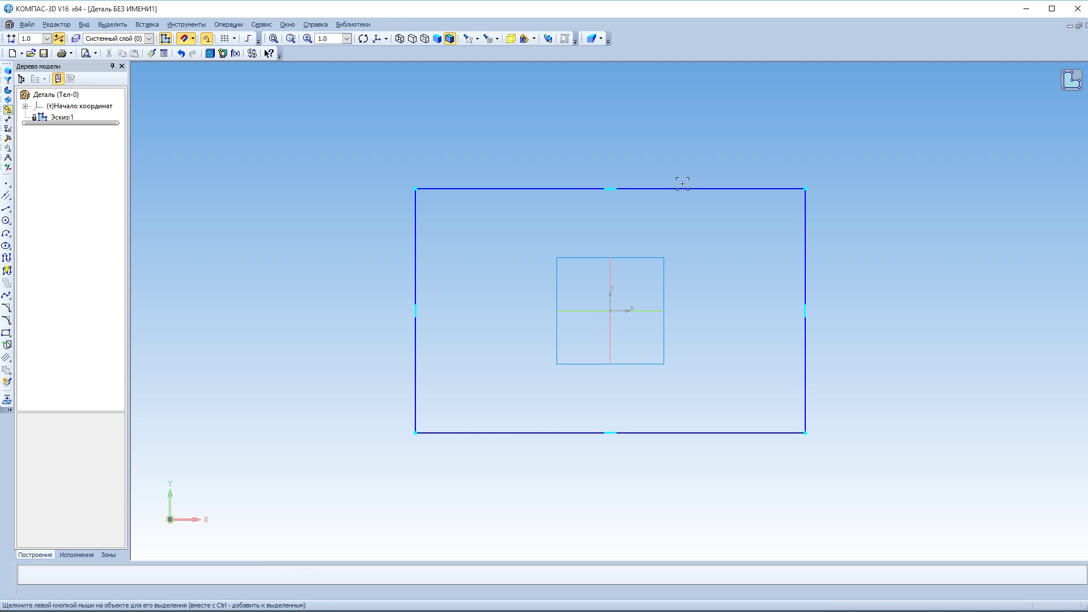
pyautogui.moveTo(805, 189); pyautogui.dragTo(833, 194)
pyautogui.hotkey('ctrl', 'shift', 'd')
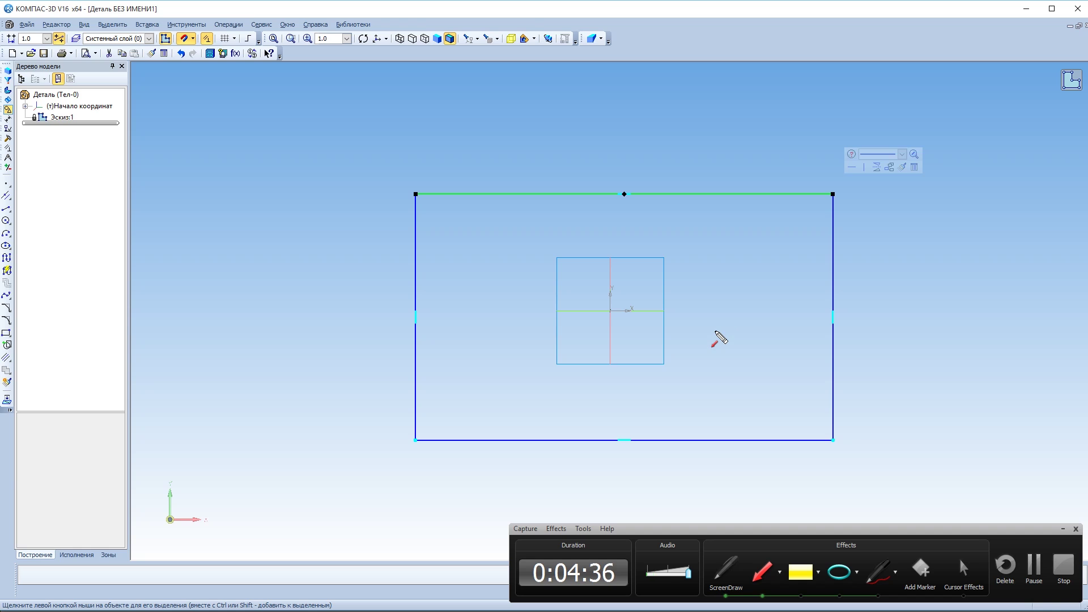
pyautogui.moveTo(724, 303); pyautogui.dragTo(627, 197)
pyautogui.moveTo(701, 374); pyautogui.dragTo(619, 315)
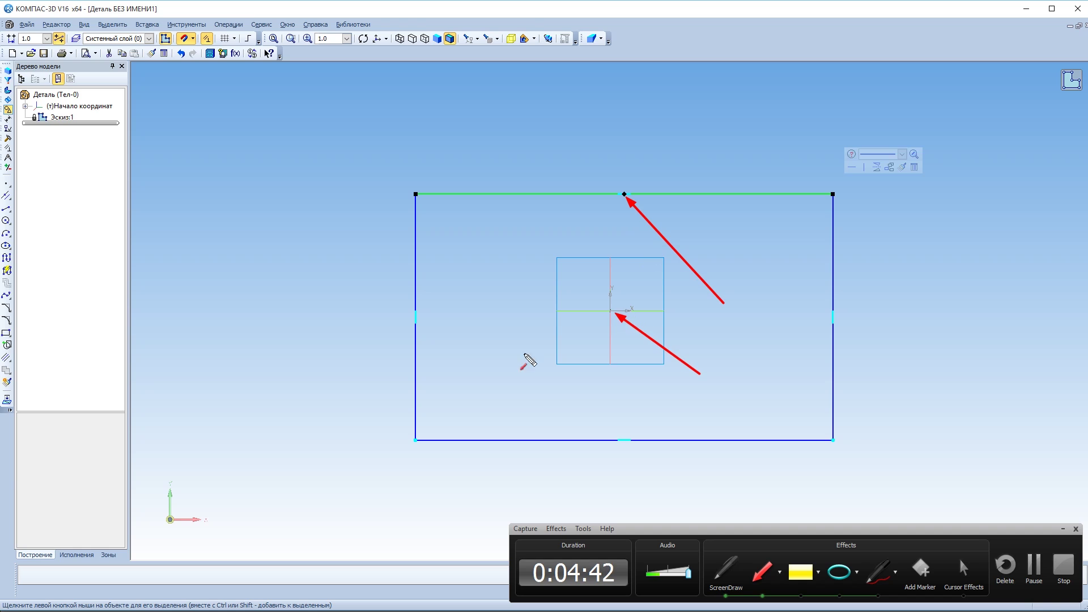
pyautogui.moveTo(280, 378); pyautogui.dragTo(411, 319)
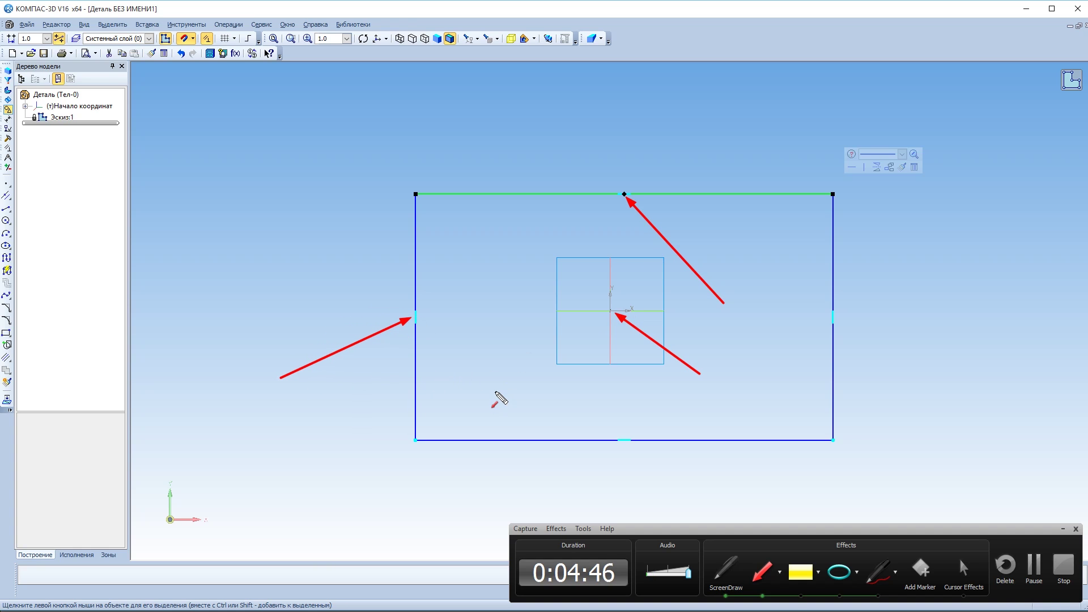
pyautogui.moveTo(495, 397)
pyautogui.mouseDown()
pyautogui.moveTo(530, 388)
pyautogui.moveTo(603, 317)
pyautogui.mouseUp()
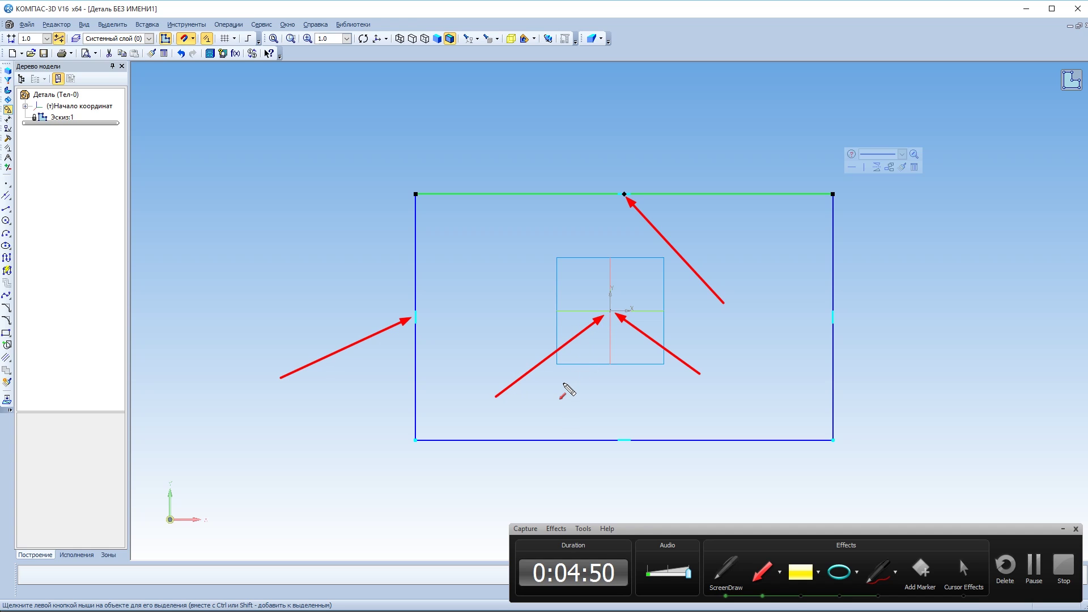
pyautogui.press('Escape')
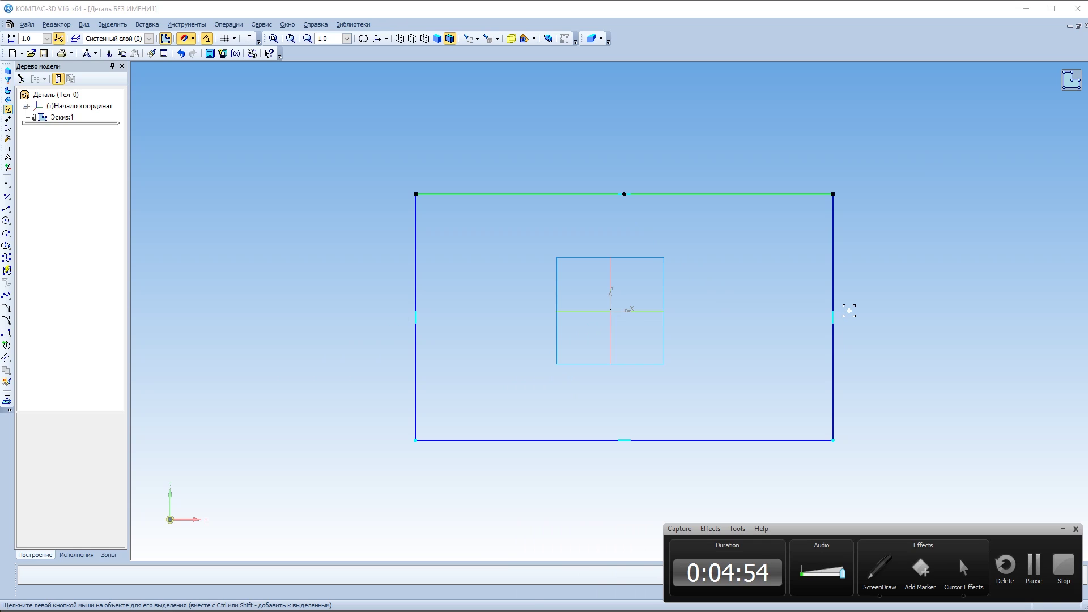
# - Switch to the new part in KOMPAS-3D v17, select its XY plane, and minimise the program again
pyautogui.click(1026, 9)
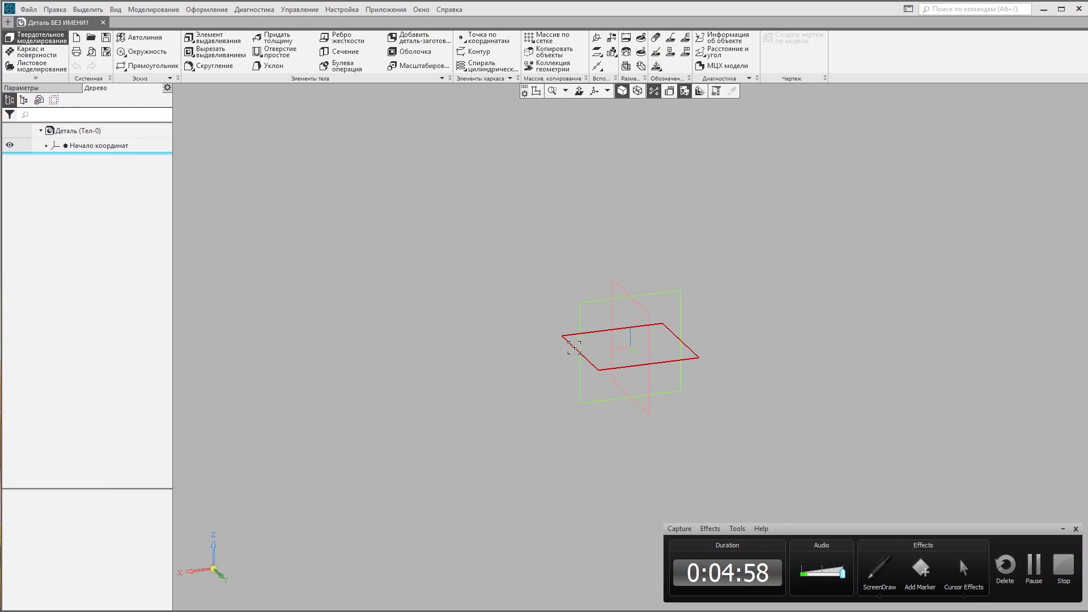
pyautogui.click(574, 347)
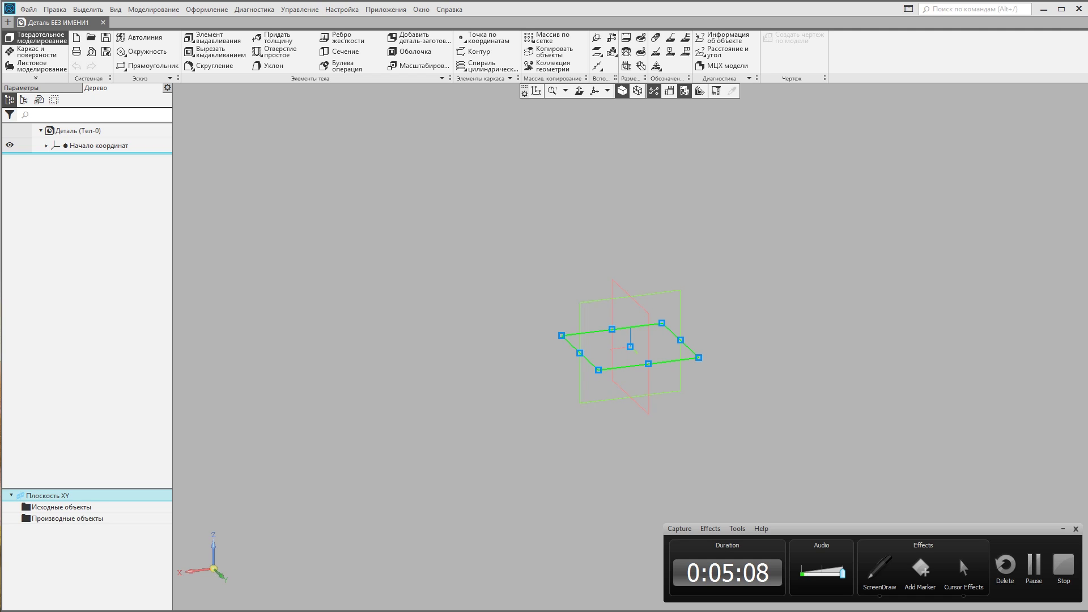
pyautogui.click(1044, 9)
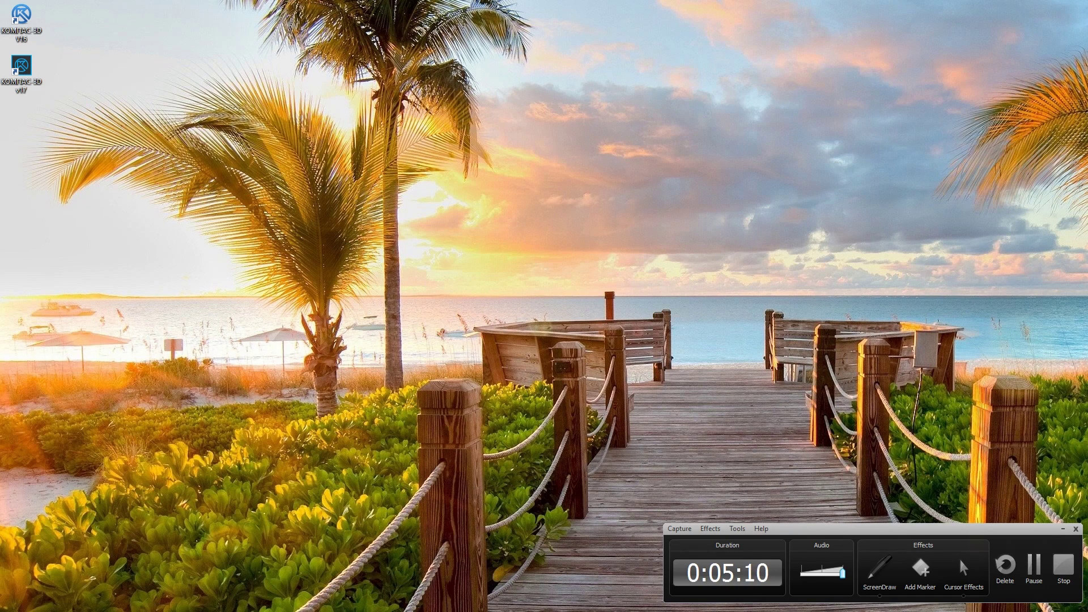
# - Return to KOMPAS-3D V16 and exit the rectangle sketch
pyautogui.hotkey('alt', 'Tab')
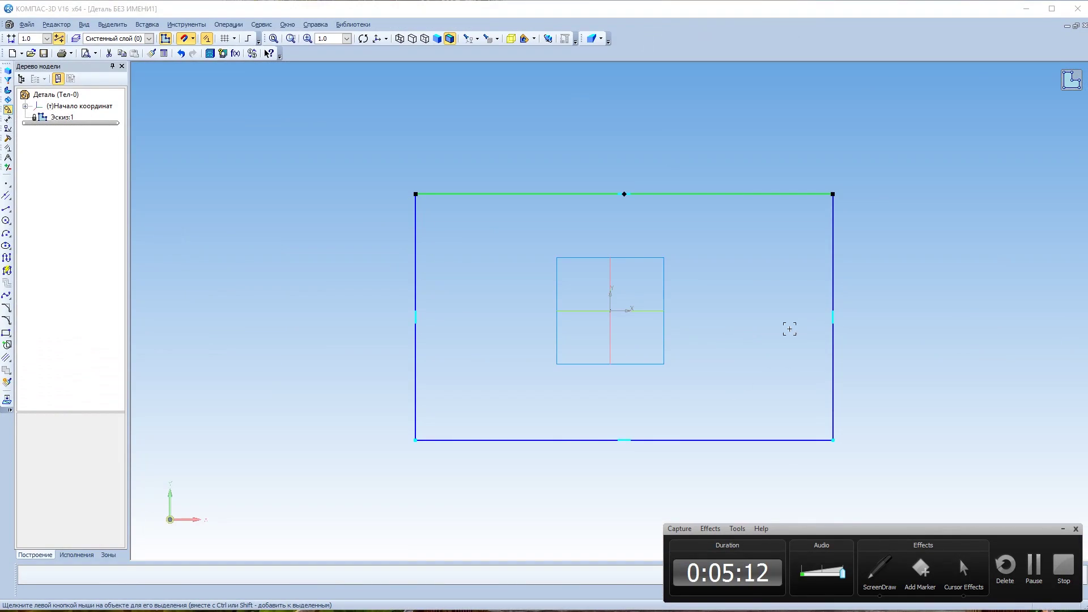
pyautogui.click(1071, 80)
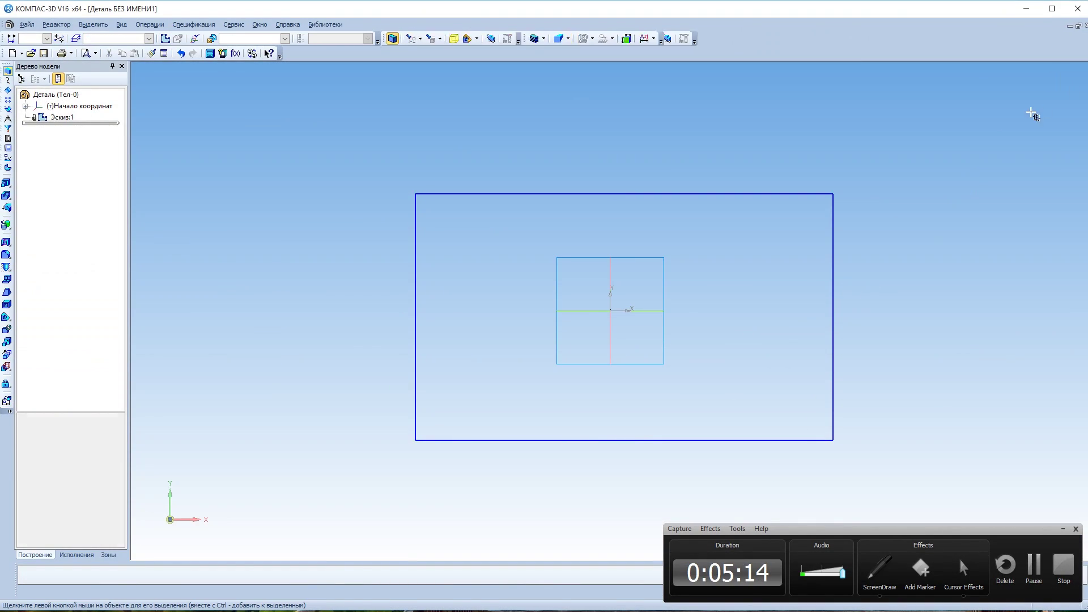
# - Select the XY plane in the KOMPAS-3D V16 part, minimise the program, and clear the plane selection in the KOMPAS-3D v17 part
pyautogui.click(542, 311)
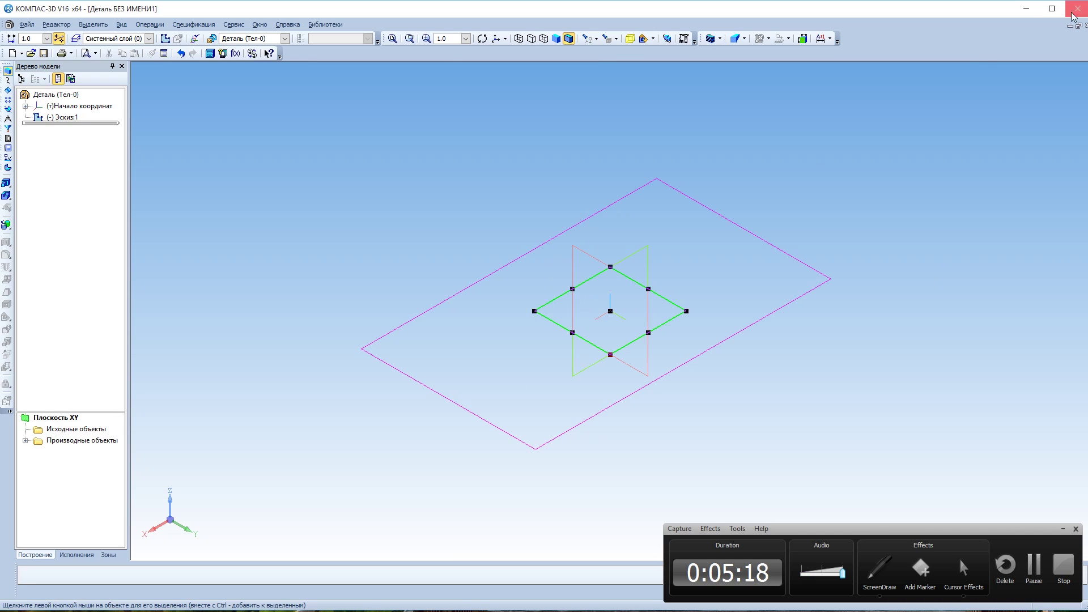
pyautogui.click(1033, 10)
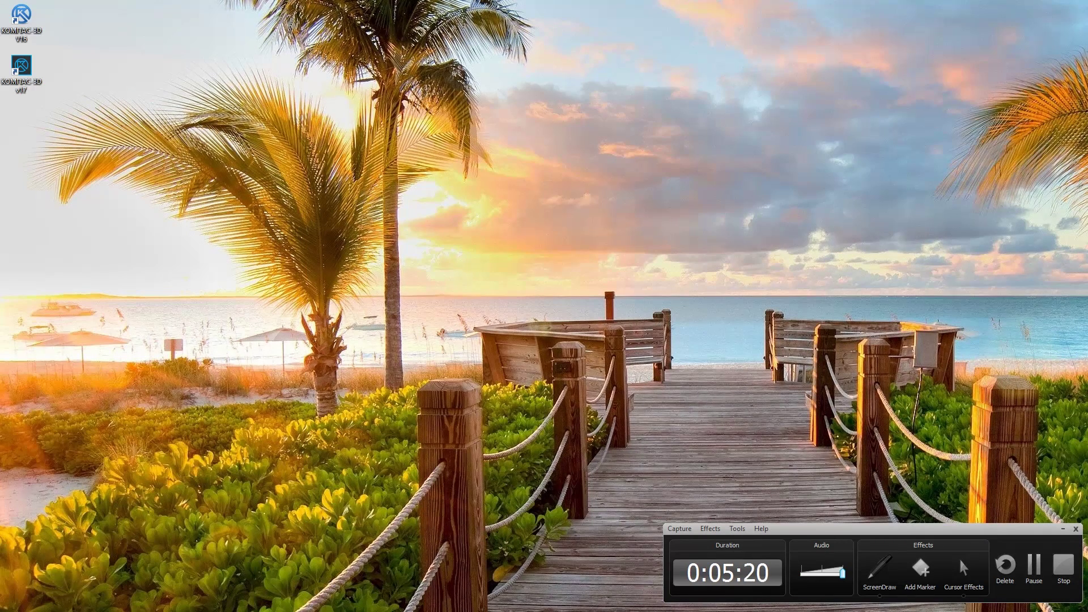
pyautogui.hotkey('alt', 'Tab')
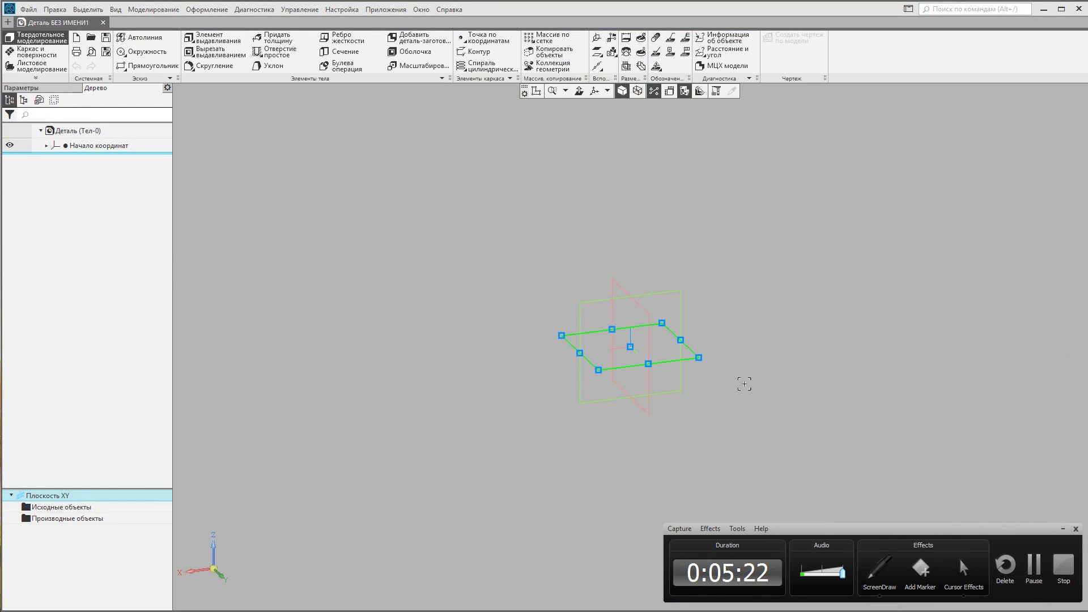
pyautogui.click(745, 384)
pyautogui.click(676, 362)
pyautogui.click(723, 352)
pyautogui.keyDown('shift'); pyautogui.moveTo(723, 352); pyautogui.dragTo(673, 284, button='middle'); pyautogui.keyUp('shift')
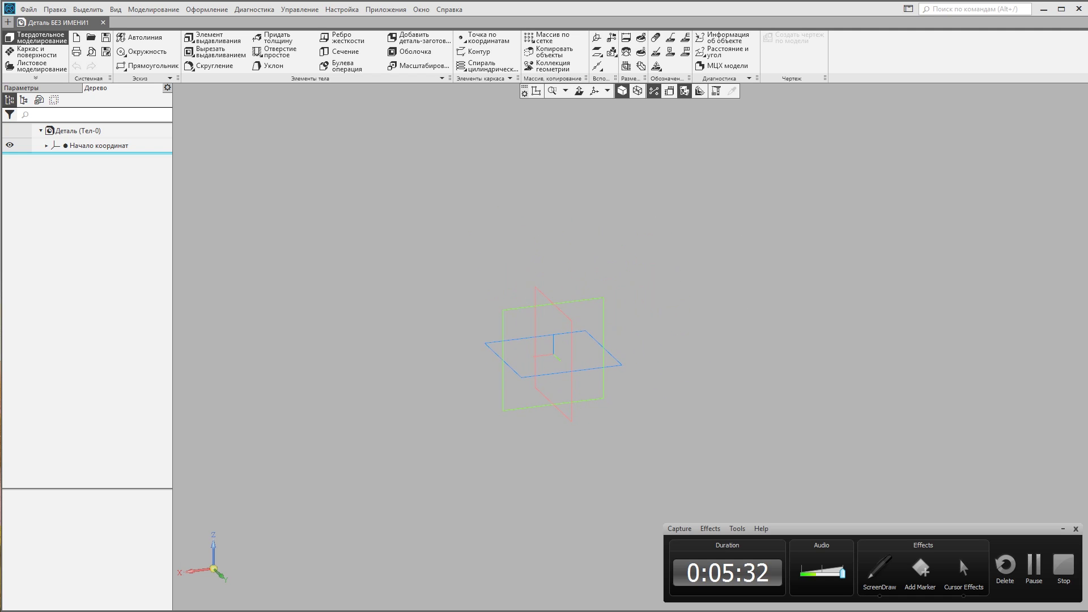
# - Compare how the part view rotates, pans and zooms in KOMPAS-3D V16 and KOMPAS-3D v17
pyautogui.hotkey('alt', 'Tab')
pyautogui.moveTo(821, 221)
pyautogui.mouseDown(button='middle')
pyautogui.moveTo(870, 218)
pyautogui.moveTo(828, 193)
pyautogui.moveTo(758, 175)
pyautogui.moveTo(793, 156)
pyautogui.moveTo(788, 141)
pyautogui.mouseUp(button='middle')
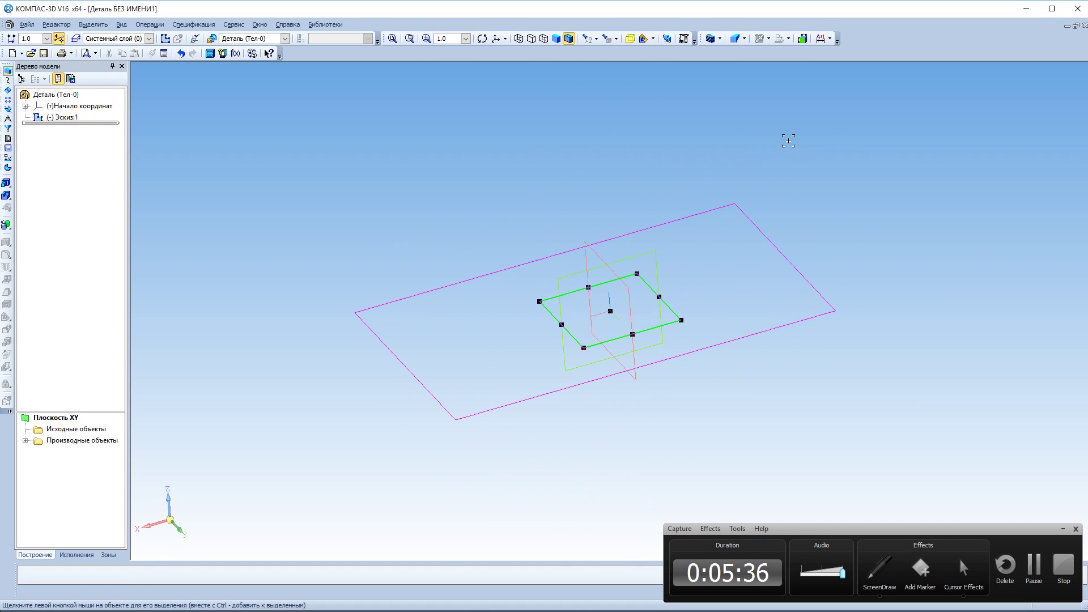
pyautogui.click(1026, 9)
pyautogui.keyDown('shift'); pyautogui.moveTo(689, 255); pyautogui.dragTo(744, 347, button='middle'); pyautogui.keyUp('shift')
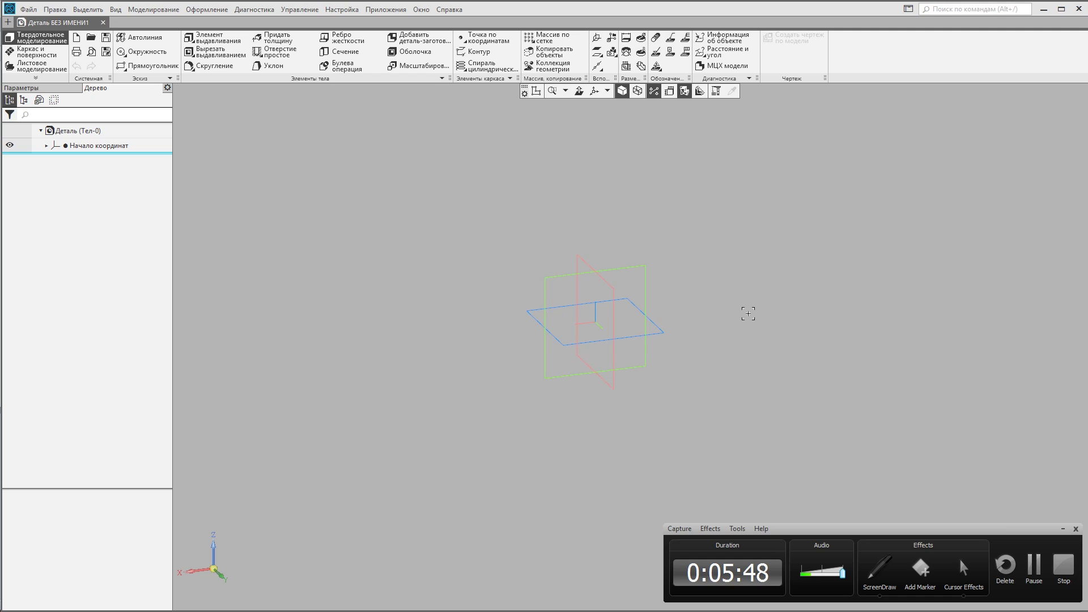
pyautogui.moveTo(747, 330); pyautogui.dragTo(846, 298, button='middle')
pyautogui.scroll(-2, 637, 312)
pyautogui.scroll(2, 718, 318)
pyautogui.hotkey('alt', 'Tab')
pyautogui.moveTo(673, 187)
pyautogui.mouseDown(button='middle')
pyautogui.moveTo(583, 127)
pyautogui.moveTo(670, 262)
pyautogui.moveTo(615, 163)
pyautogui.moveTo(511, 226)
pyautogui.moveTo(503, 185)
pyautogui.moveTo(590, 136)
pyautogui.moveTo(699, 156)
pyautogui.moveTo(644, 135)
pyautogui.moveTo(543, 139)
pyautogui.mouseUp(button='middle')
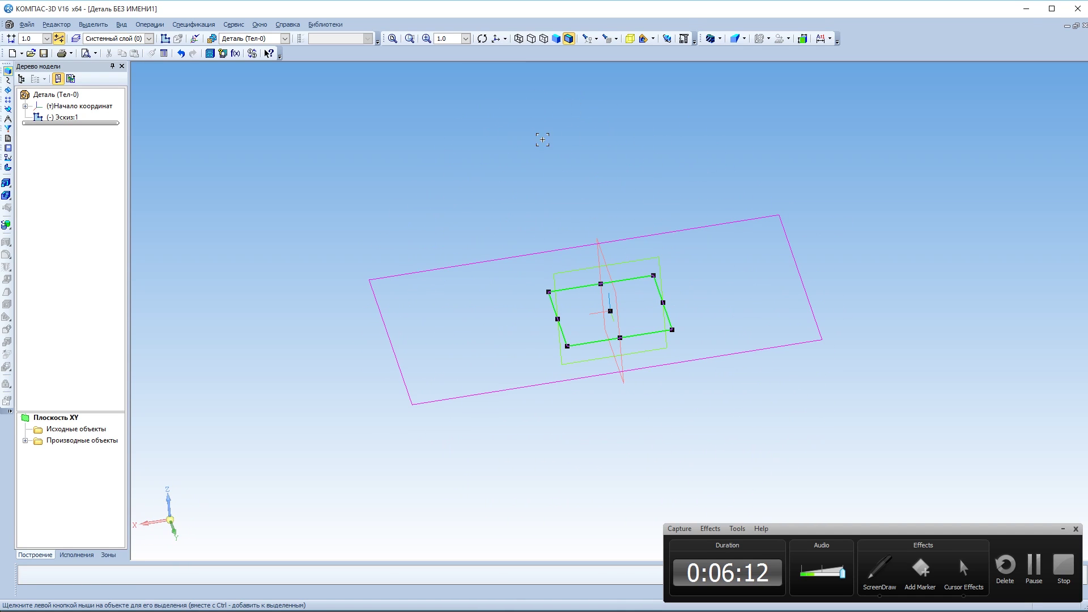
pyautogui.hotkey('alt', 'Tab')
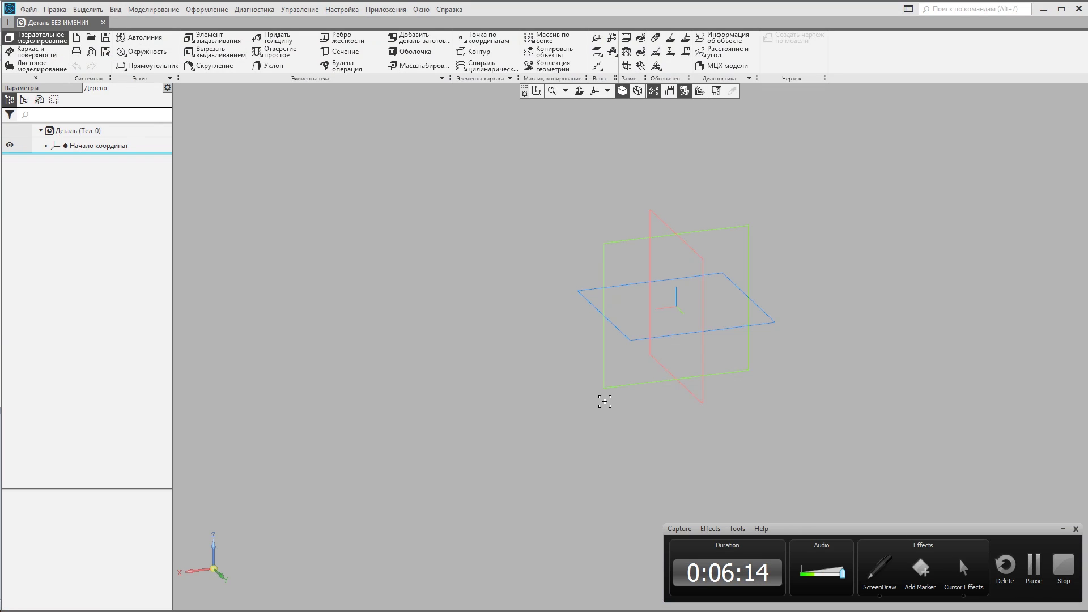
# - Select the XY plane in the KOMPAS-3D v17 part and start a sketch on it
pyautogui.click(587, 298)
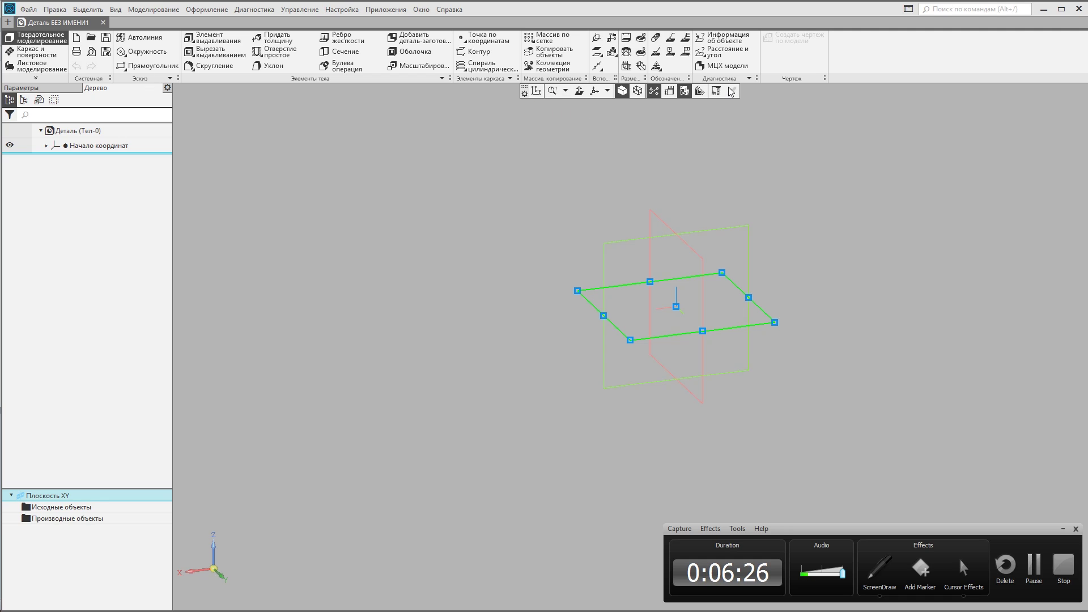
pyautogui.click(516, 327)
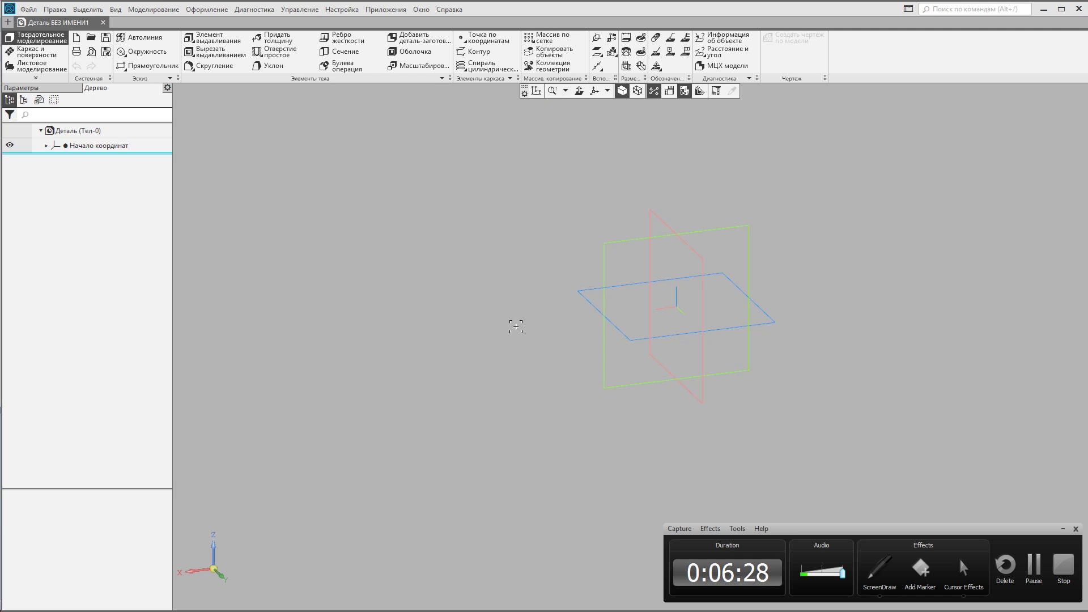
pyautogui.click(589, 302)
pyautogui.click(536, 90)
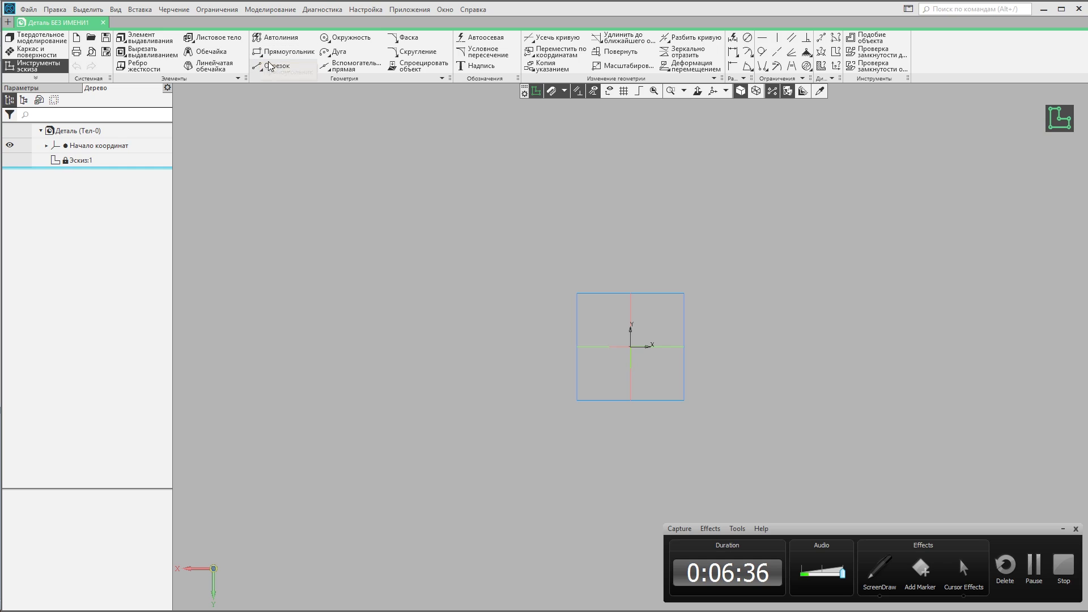
# - Sketch a rectangle by centre and vertex from the origin, about 167 mm wide and 120 mm high
pyautogui.click(283, 52)
pyautogui.click(284, 52)
pyautogui.click(284, 52)
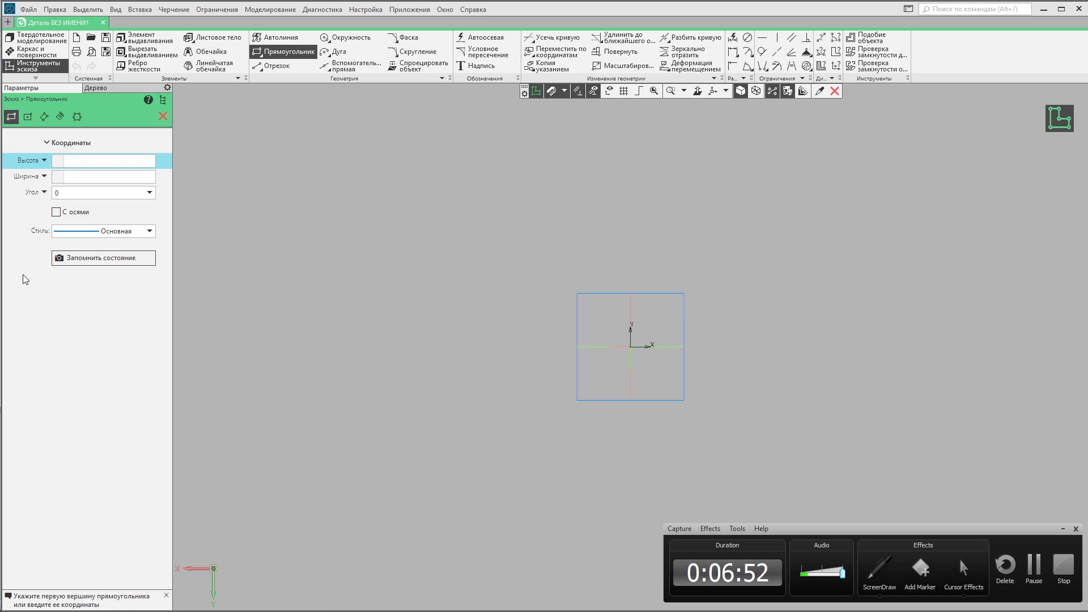
pyautogui.click(28, 118)
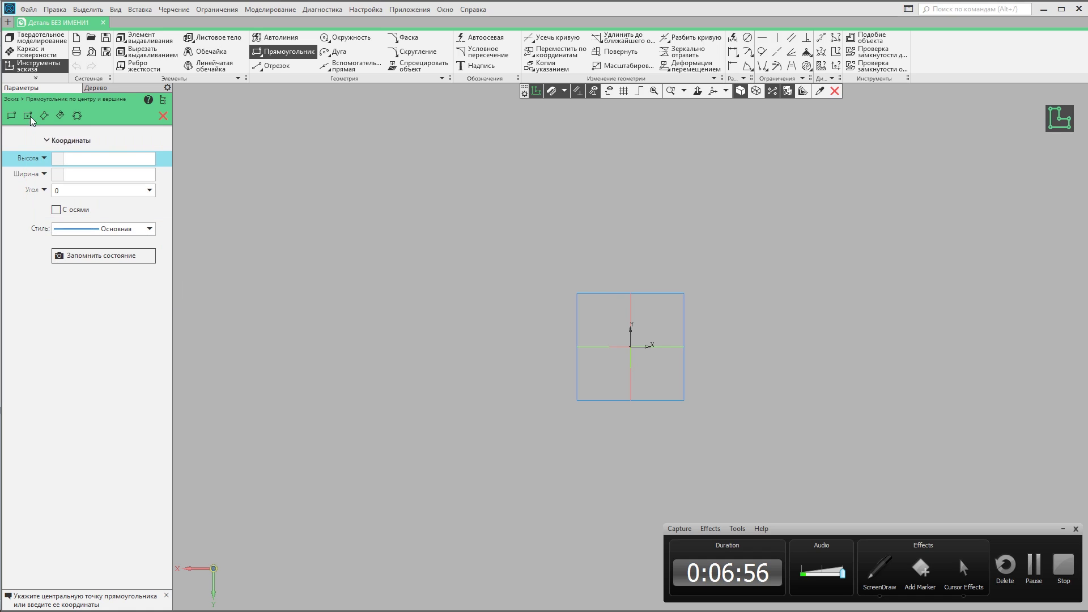
pyautogui.click(631, 346)
pyautogui.click(809, 218)
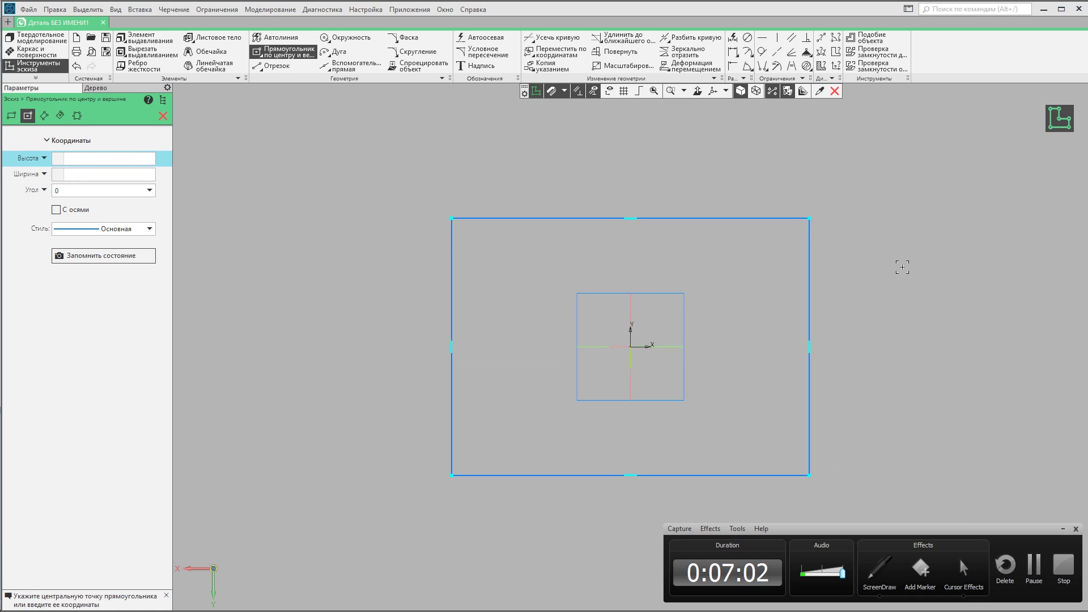
pyautogui.press('Escape')
# - Move the rectangle's upper edge outward to a height of about 132 mm and pull its right edge outward
pyautogui.click(709, 219)
pyautogui.moveTo(707, 213); pyautogui.dragTo(631, 193)
pyautogui.moveTo(808, 244); pyautogui.dragTo(951, 248)
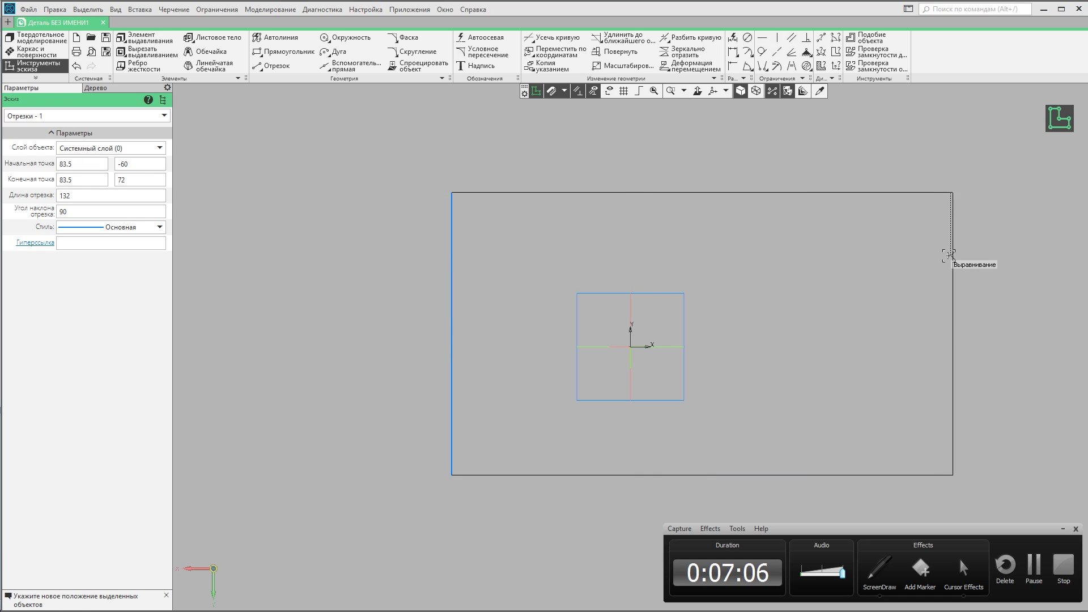
# - Open the rectangle's left edge for editing, leave it without changes, and pull the upper edge downward
pyautogui.doubleClick(453, 310)
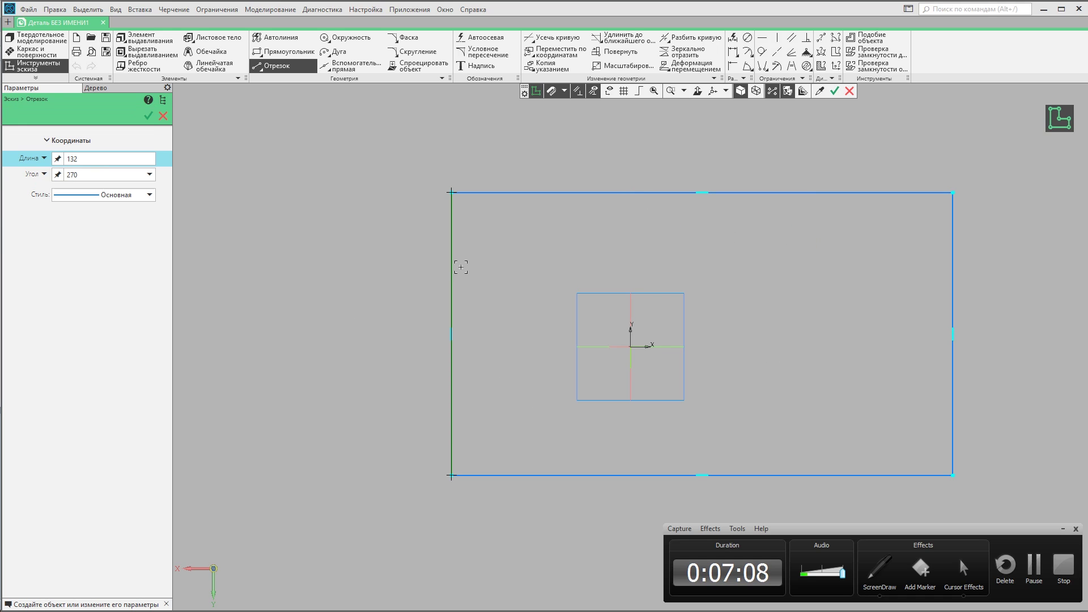
pyautogui.press('Escape')
pyautogui.moveTo(536, 194); pyautogui.dragTo(543, 400)
pyautogui.click(781, 495)
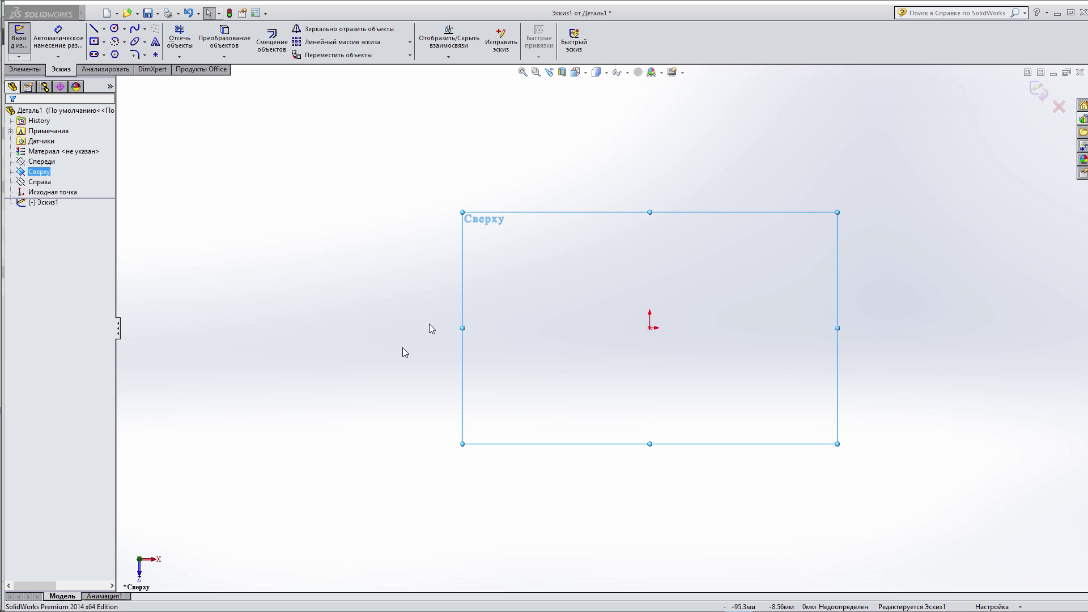
# - In SolidWorks, sketch a centre rectangle from the origin on the top plane, about 75 mm wide and 66 mm high
pyautogui.moveTo(401, 352); pyautogui.dragTo(462, 382, button='right')
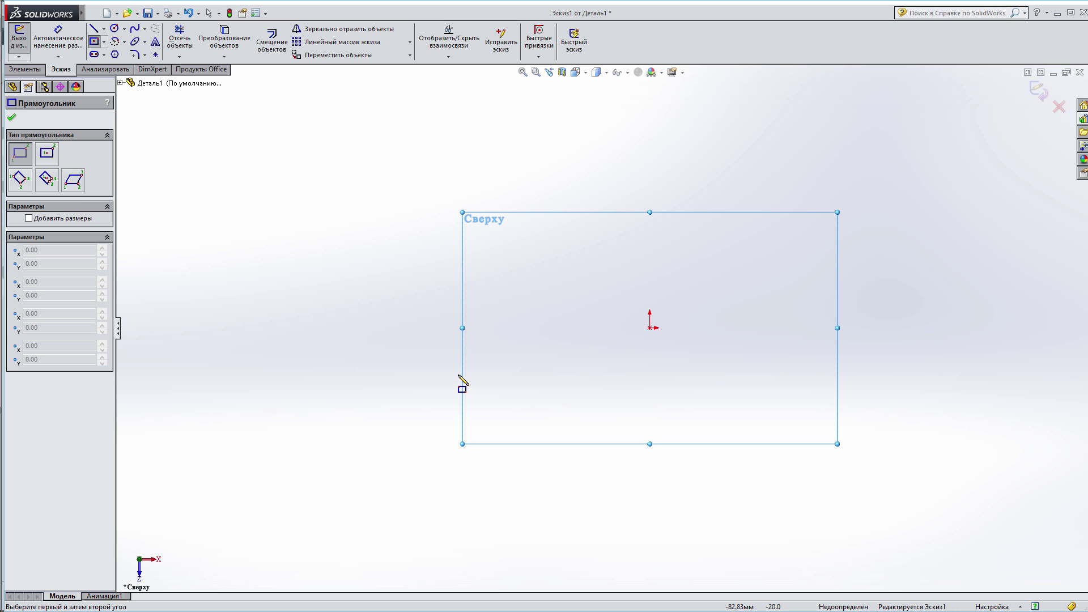
pyautogui.click(47, 153)
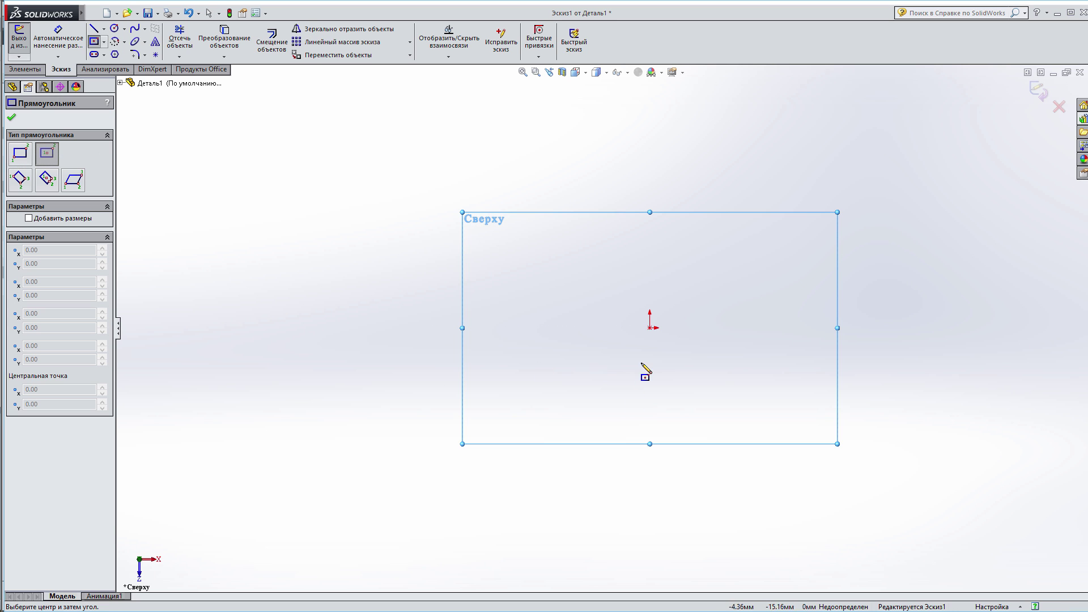
pyautogui.click(649, 328)
pyautogui.click(738, 250)
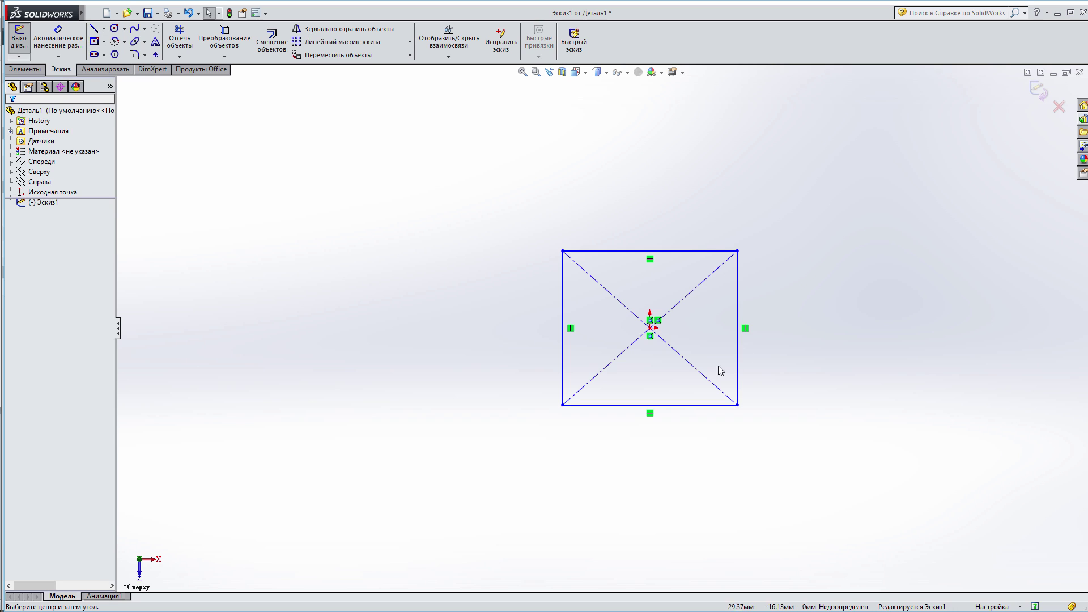
pyautogui.press('Escape')
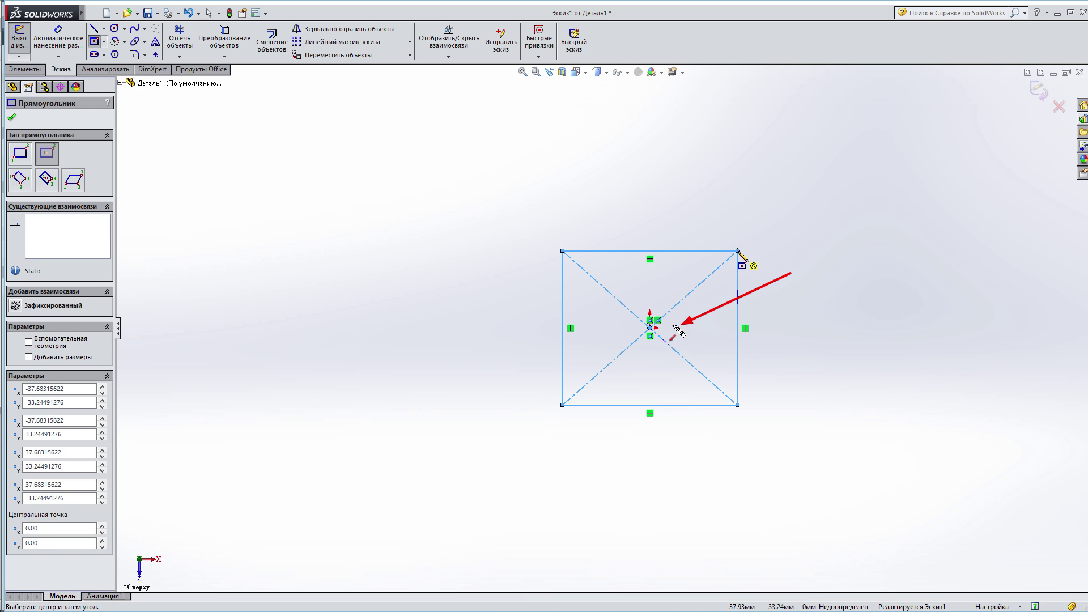
pyautogui.press('Escape')
# - Resize the SolidWorks centre rectangle by moving its upper-right corner outward and back in
pyautogui.click(737, 250)
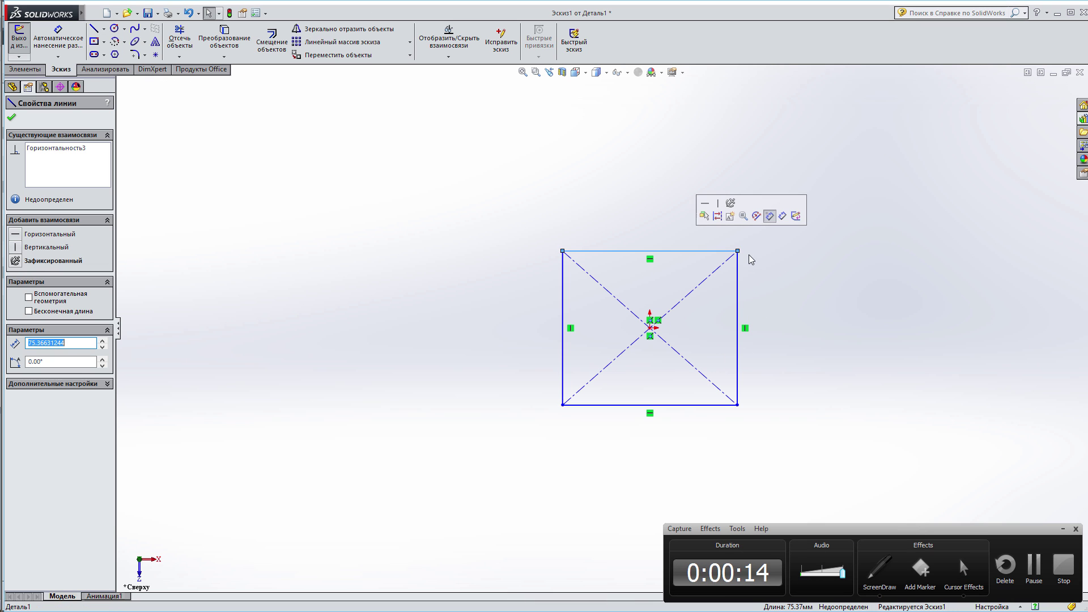
pyautogui.moveTo(737, 250); pyautogui.dragTo(802, 150)
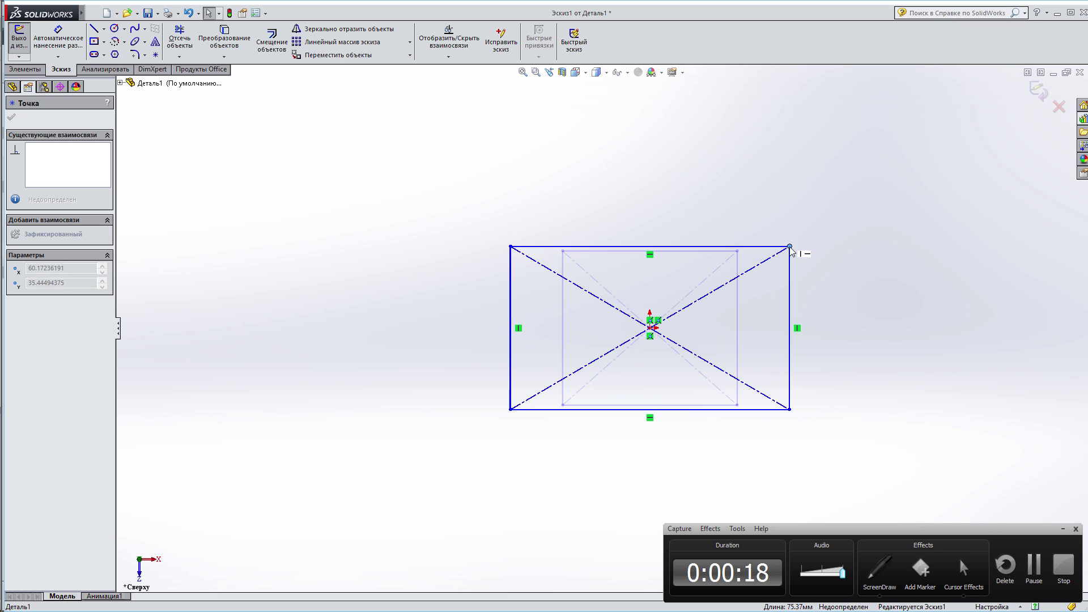
pyautogui.moveTo(799, 245); pyautogui.dragTo(721, 245)
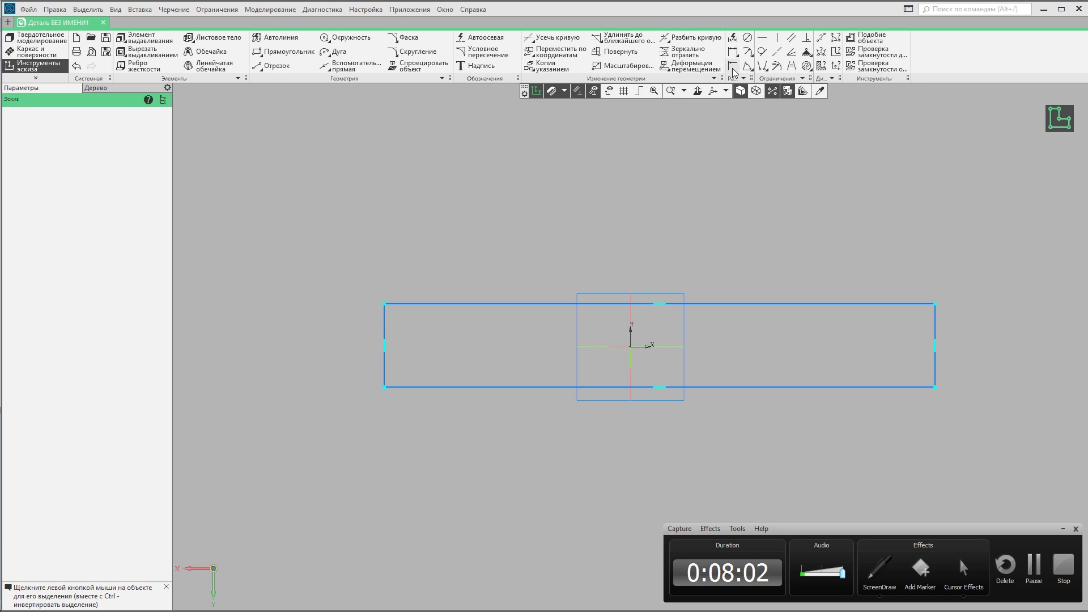
# - Return to KOMPAS-3D v17 and exit the rectangle sketch
pyautogui.click(1074, 124)
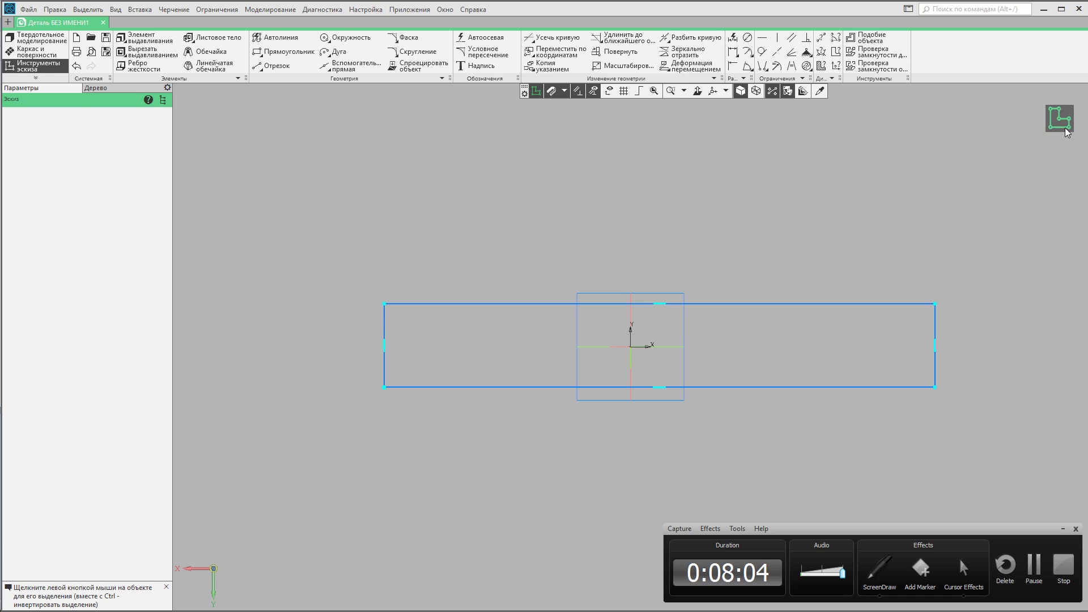